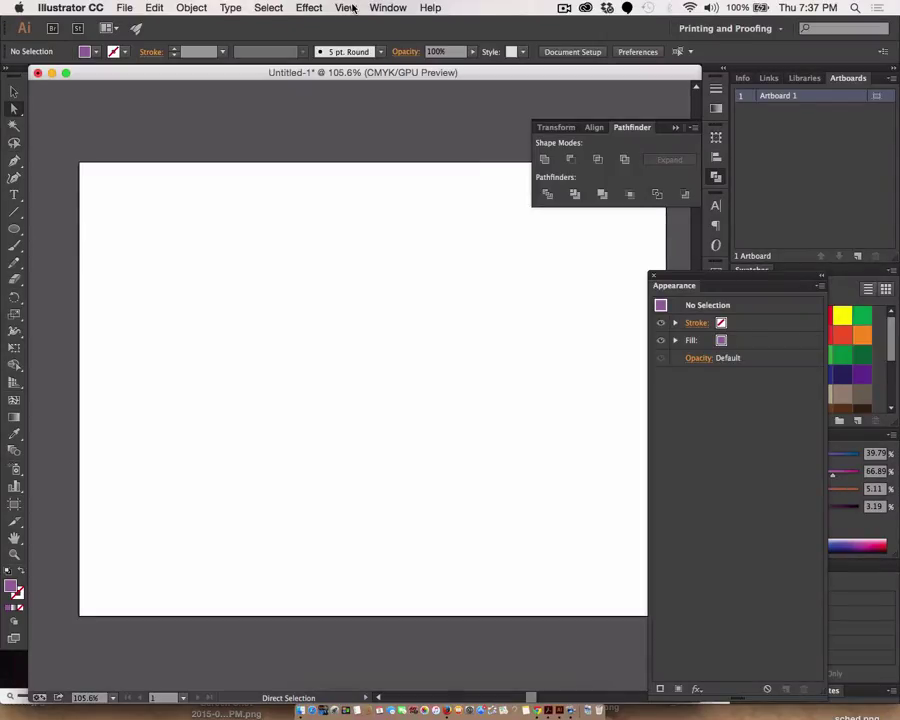
Show the Graphic Styles panel from the Window menu
left_click(352, 8)
mouse_move(388, 8)
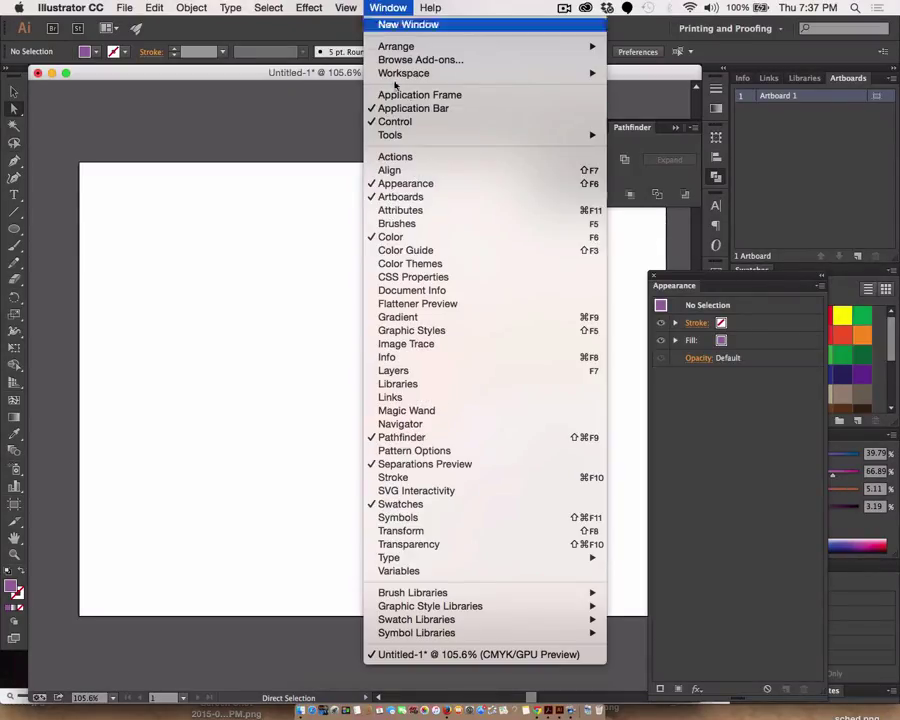
left_click(418, 331)
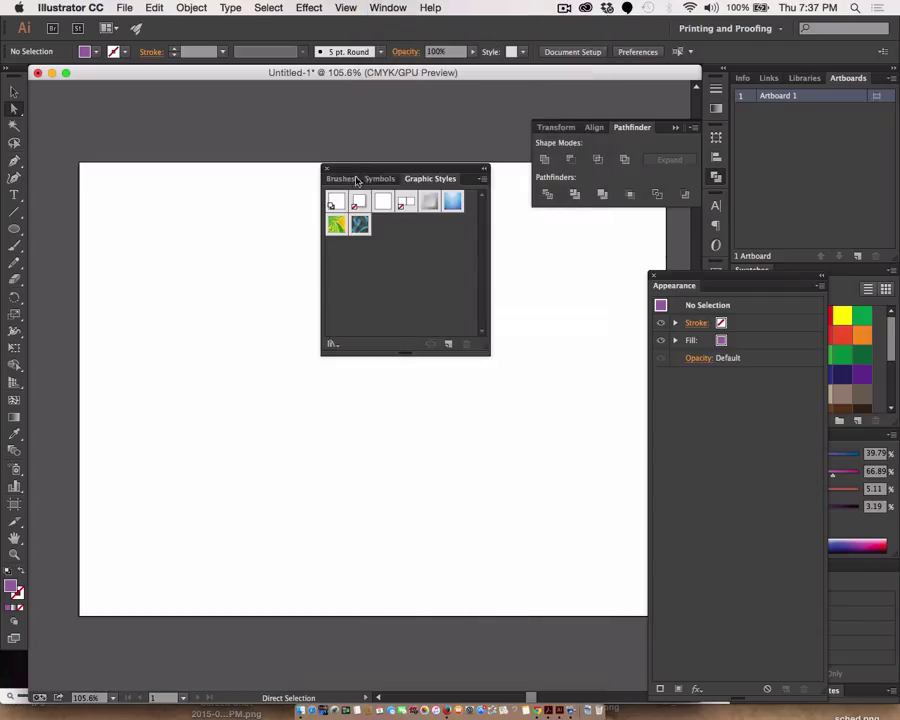
Dock the Graphic Styles, Brushes and Symbols group above the Appearance panel
mouse_move(349, 174)
left_mouse_down()
mouse_move(490, 159)
mouse_move(610, 118)
mouse_move(623, 87)
mouse_move(568, 90)
mouse_move(572, 100)
left_mouse_up()
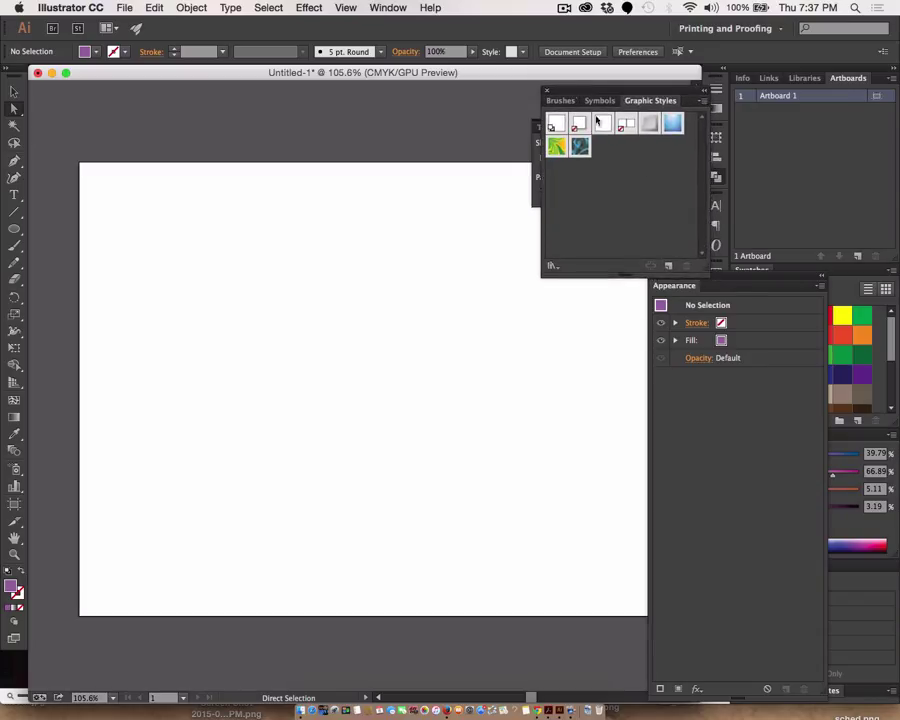
left_click_drag(704, 273, 738, 365)
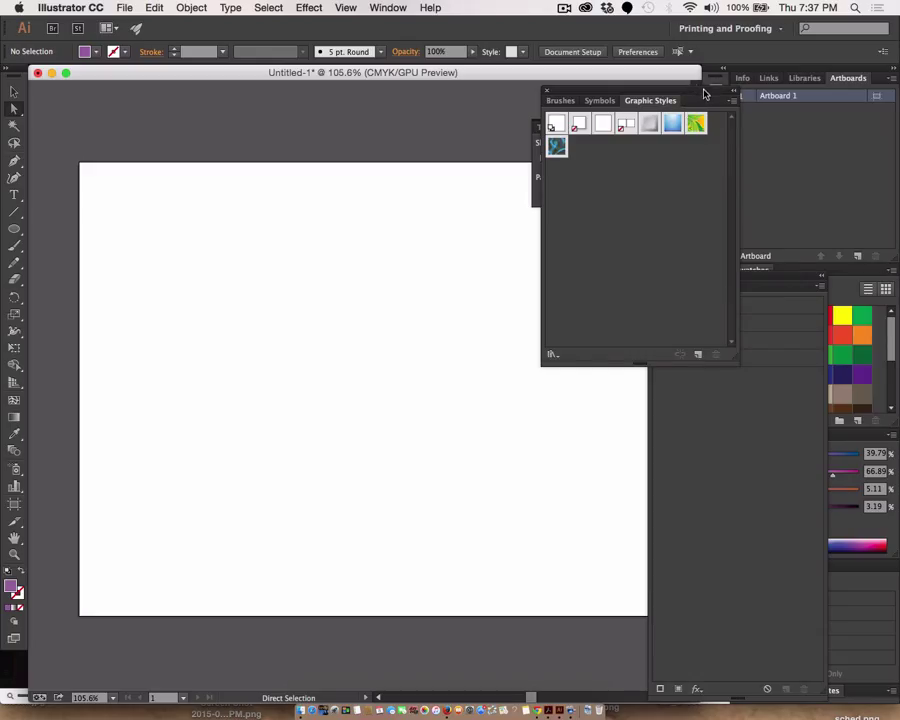
mouse_move(707, 88)
left_mouse_down()
mouse_move(826, 100)
mouse_move(808, 75)
mouse_move(760, 85)
mouse_move(752, 200)
mouse_move(798, 290)
mouse_move(754, 286)
mouse_move(750, 276)
left_mouse_up()
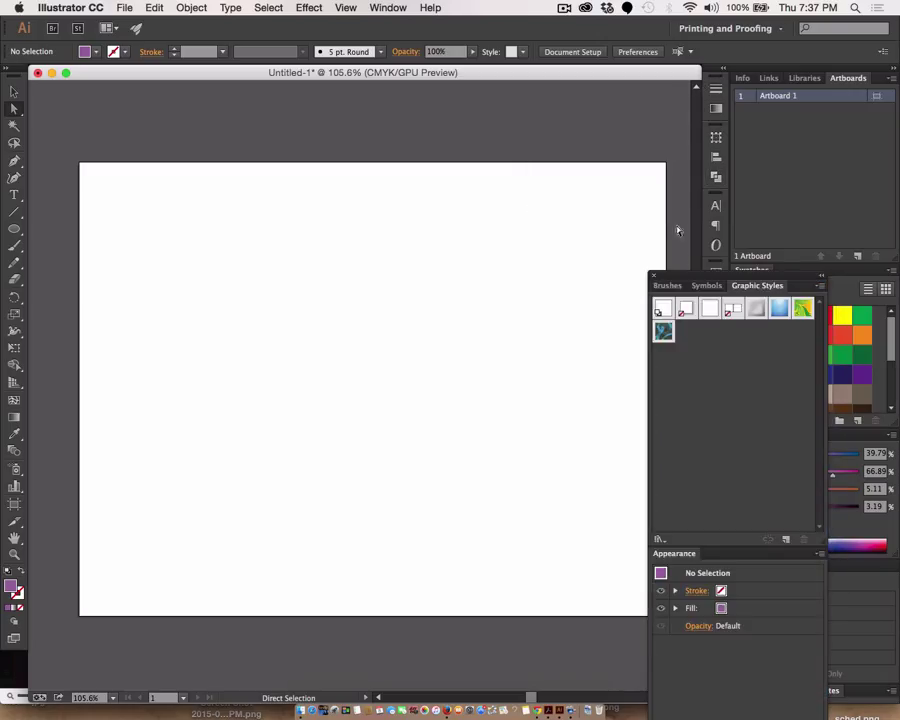
left_click_drag(718, 274, 767, 95)
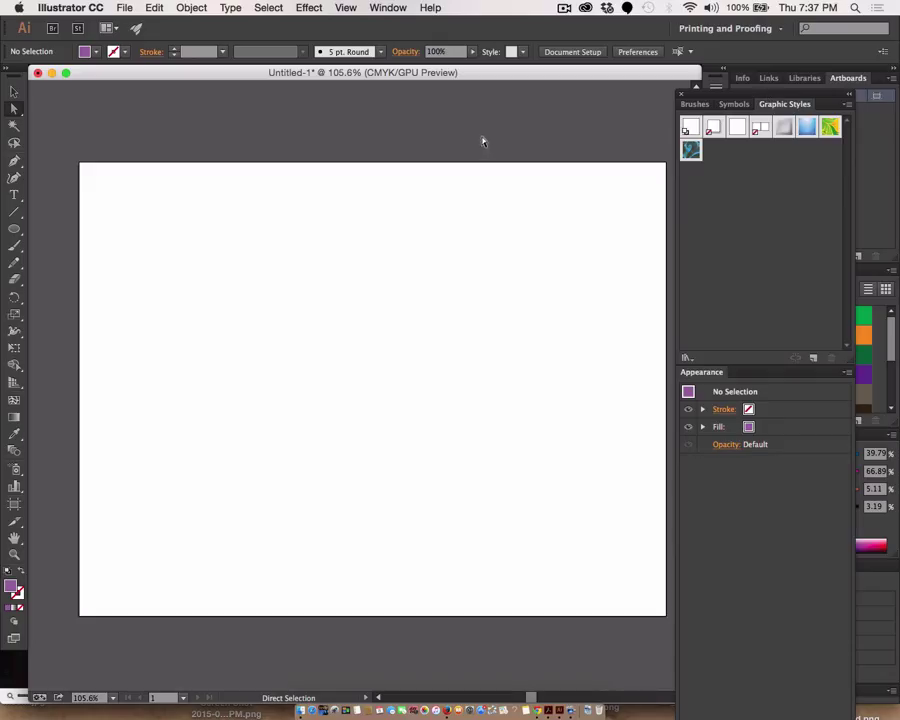
Type 'Hello World' on the artboard and set it to 72 pt
left_click(14, 196)
left_click(145, 317)
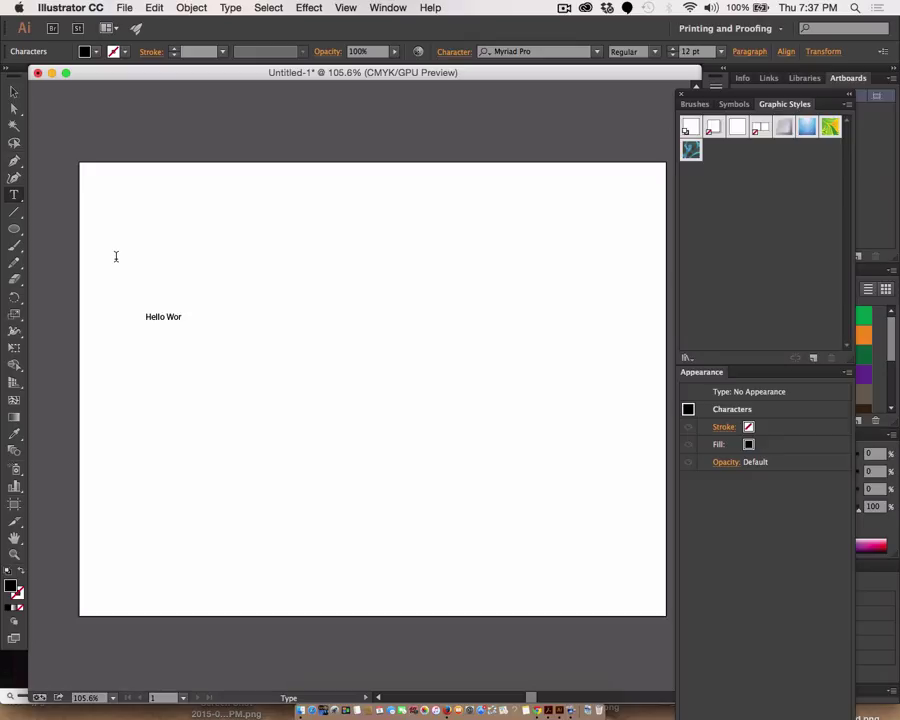
triple_click(180, 317)
left_click(721, 51)
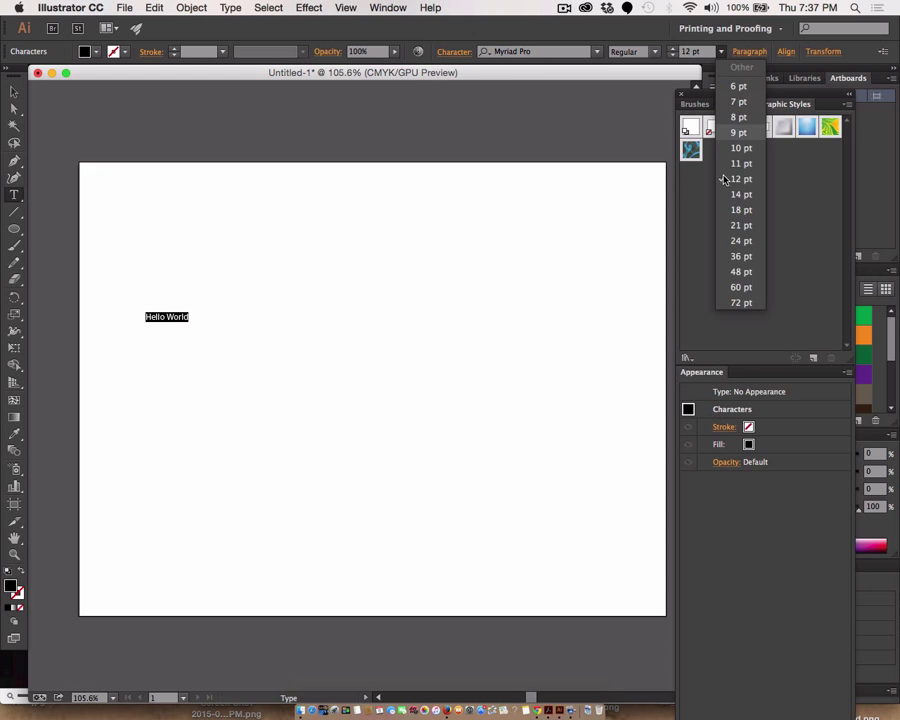
left_click(741, 302)
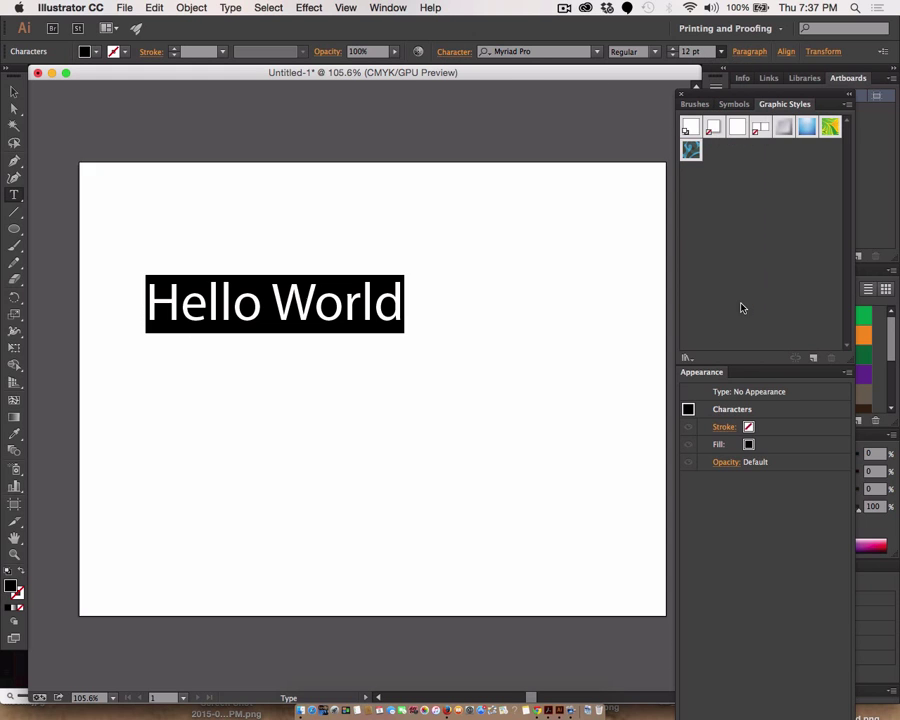
Select Hello World and try the Drop Shadow, Bevel Soft, Dusk, Default and Round Corners styles
left_click(14, 91)
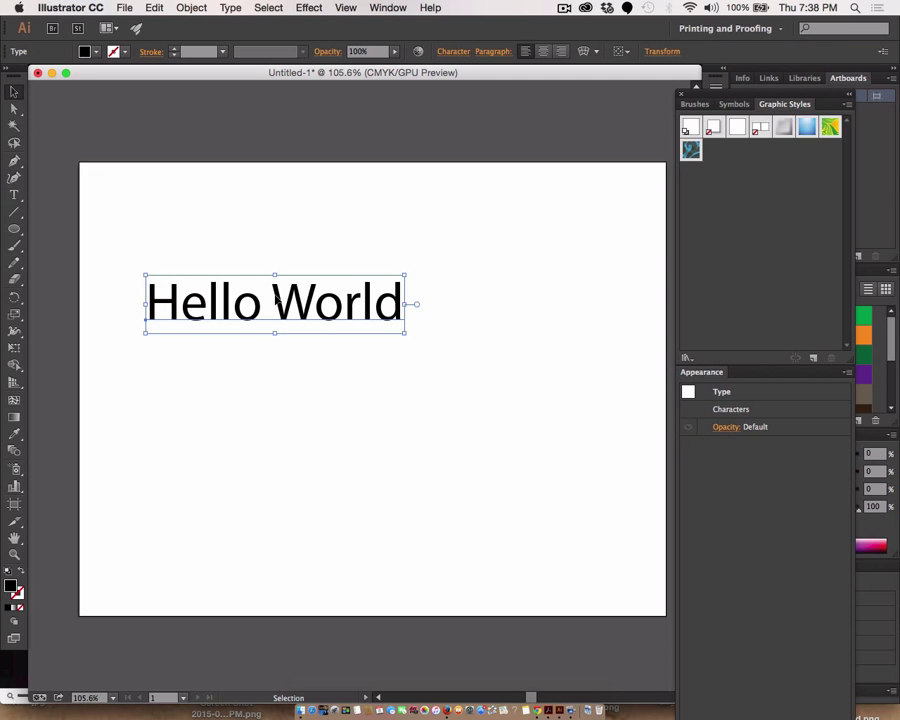
left_click(716, 129)
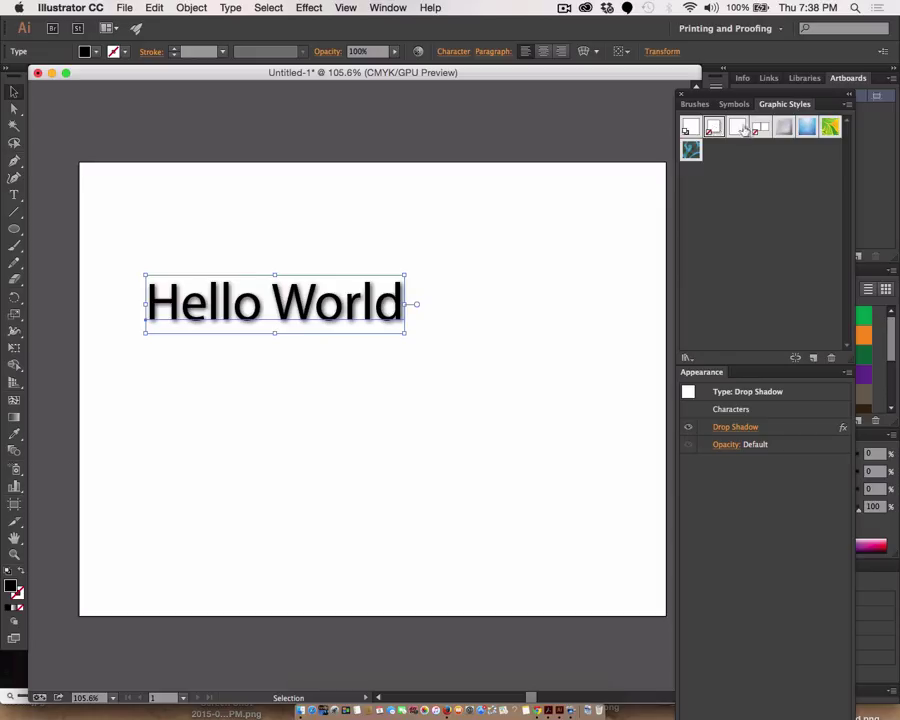
left_click(783, 128)
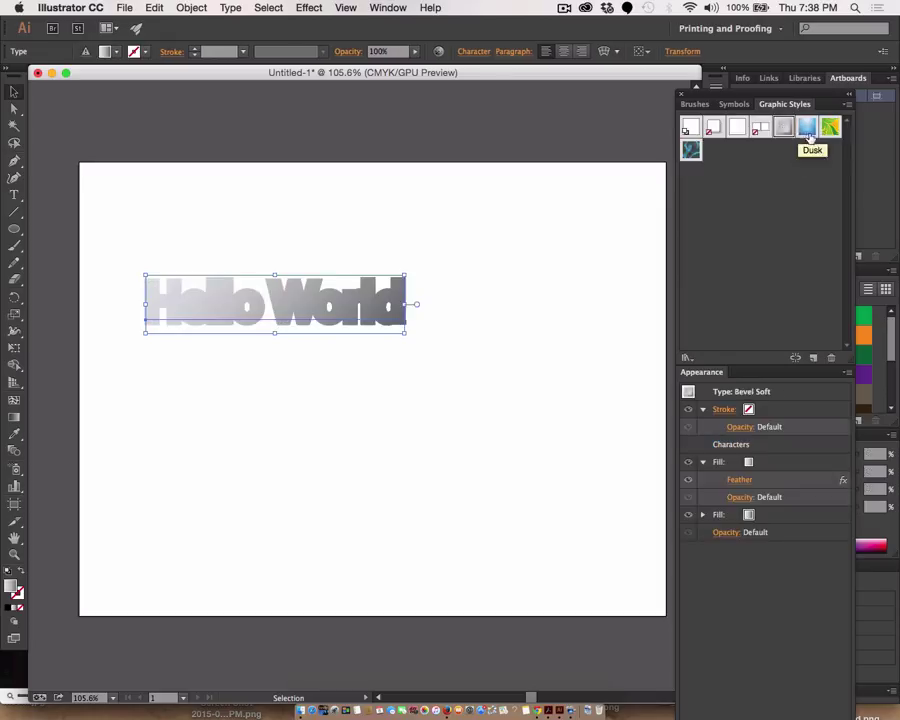
left_click(807, 128)
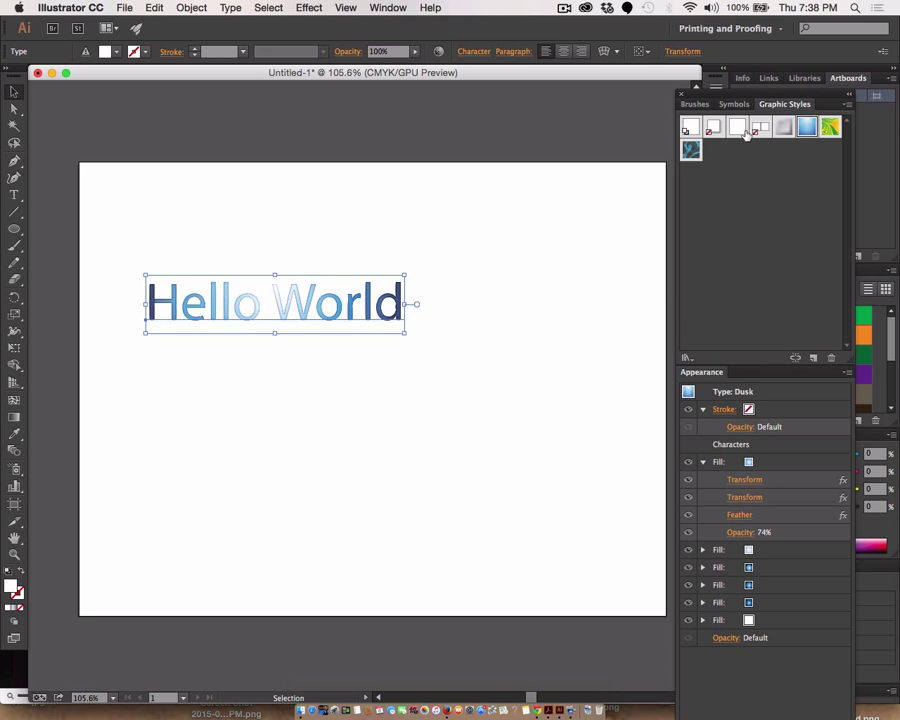
left_click(689, 128)
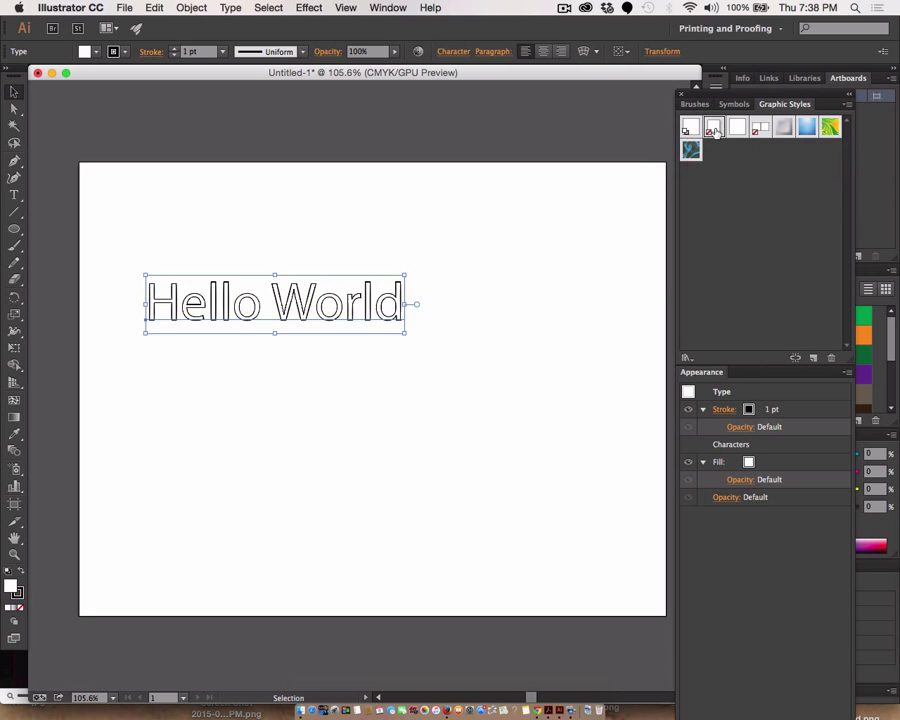
left_click(711, 129)
left_click(735, 129)
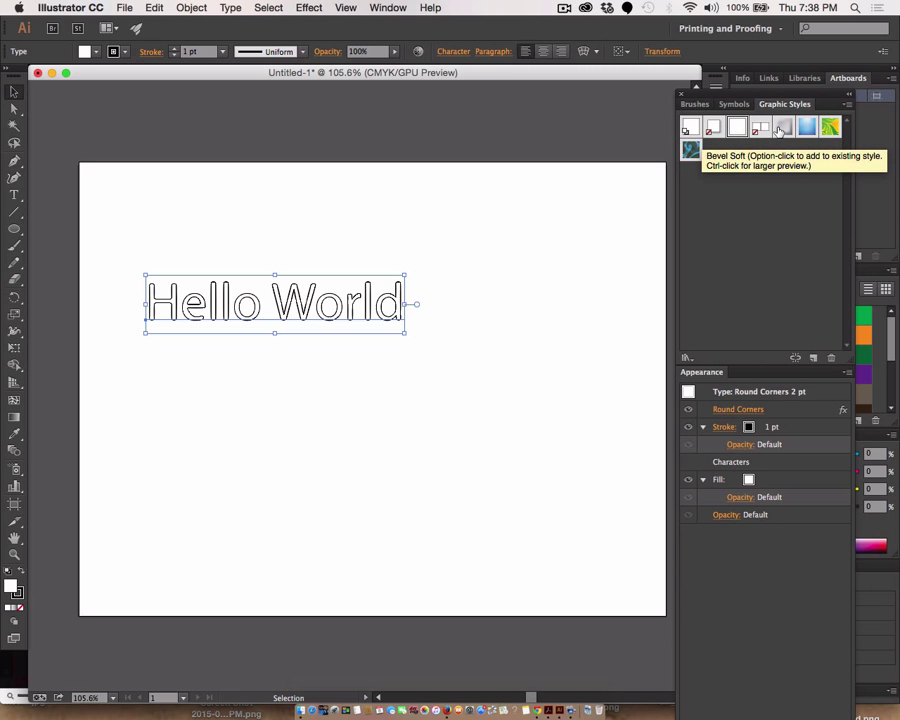
Cycle through Round Corners, outlined, gradient and Bevel Soft styles, settling on Drop Shadow
left_click(716, 128)
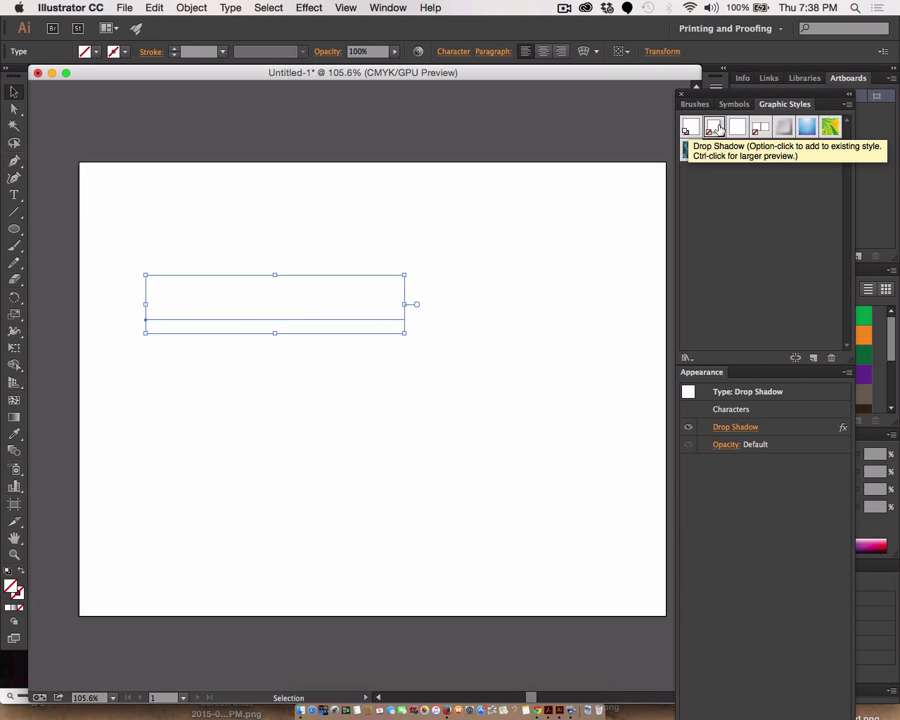
left_click(712, 129)
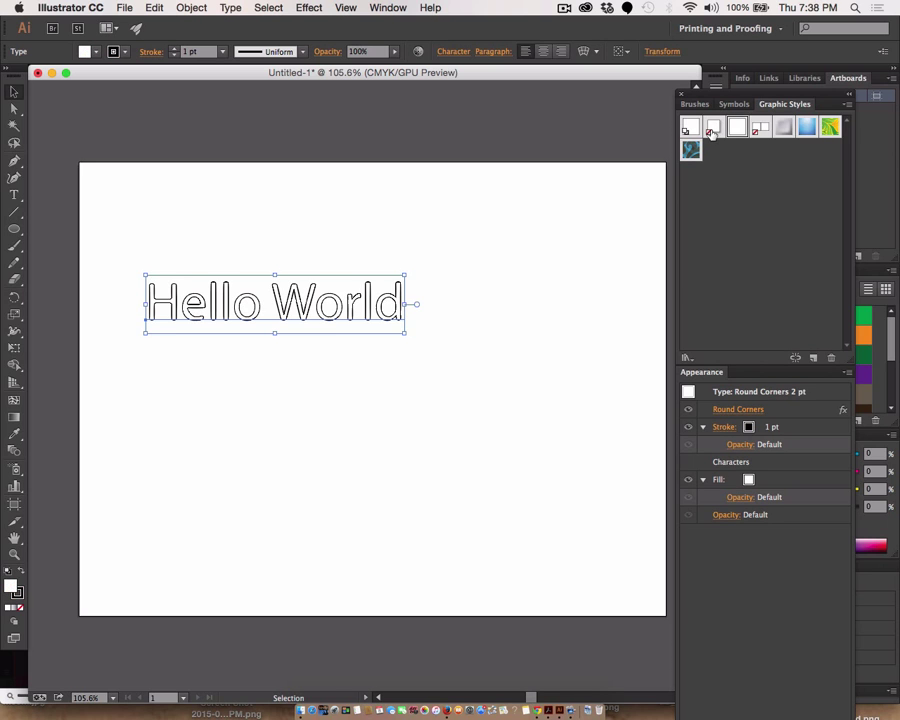
left_click(712, 129)
left_click(712, 129)
left_click(712, 129)
left_click(712, 129)
left_click(712, 129)
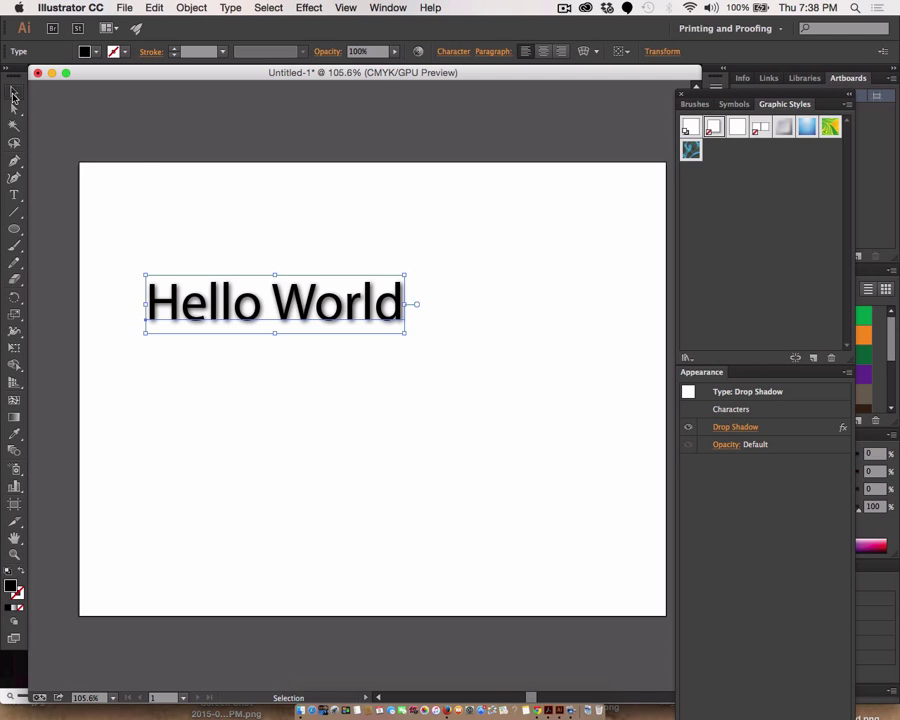
Move Hello World toward the upper-left of the artboard
left_click(127, 147)
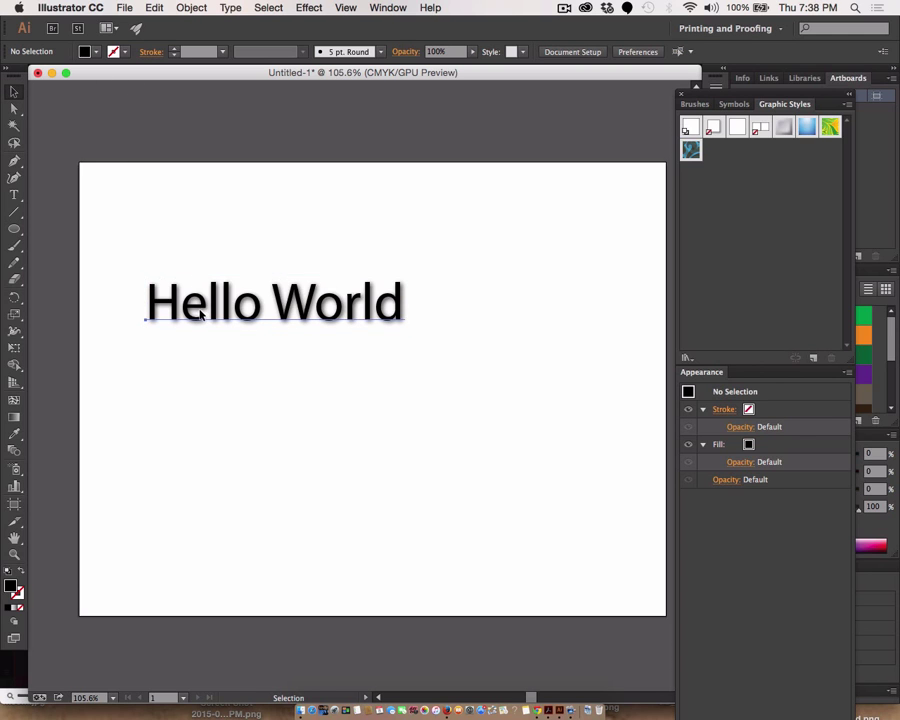
left_click_drag(200, 314, 174, 238)
left_click(330, 357)
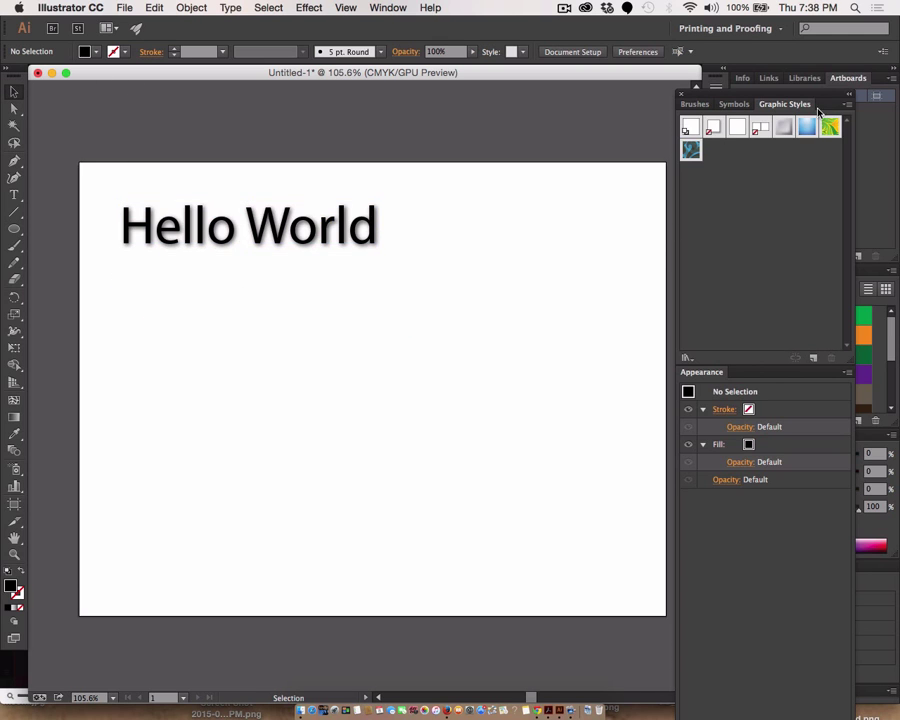
Bring up the Graphic Styles panel menu's list of graphic style libraries
left_click(848, 105)
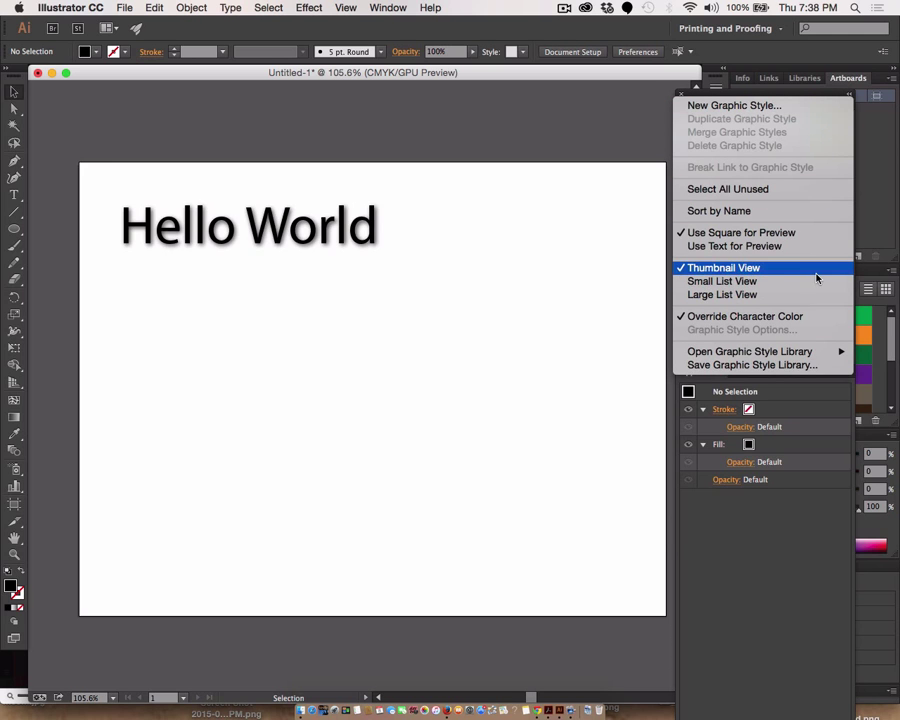
mouse_move(794, 358)
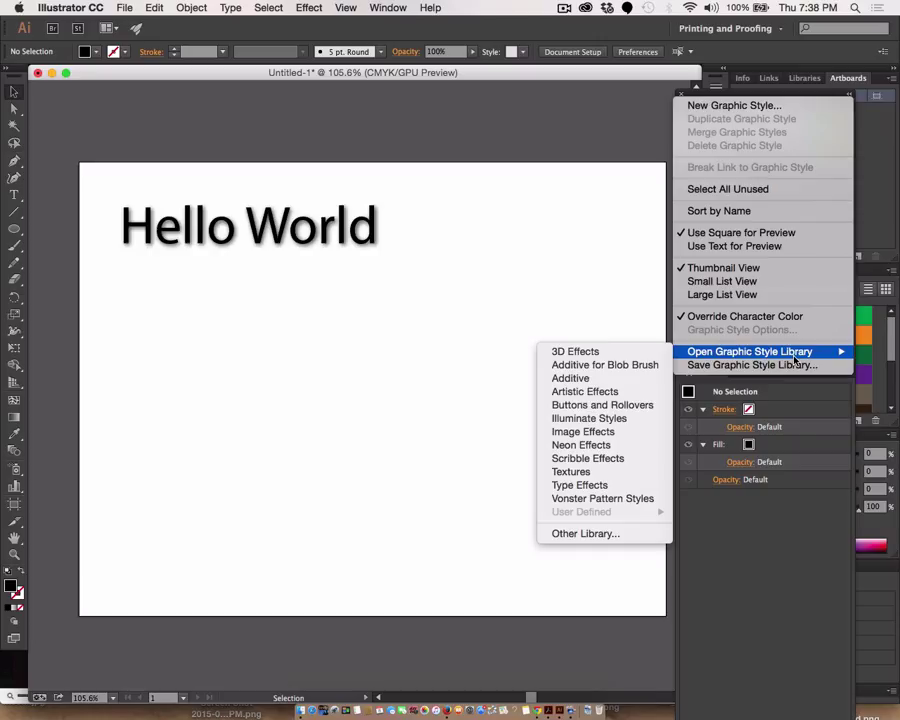
left_click(572, 128)
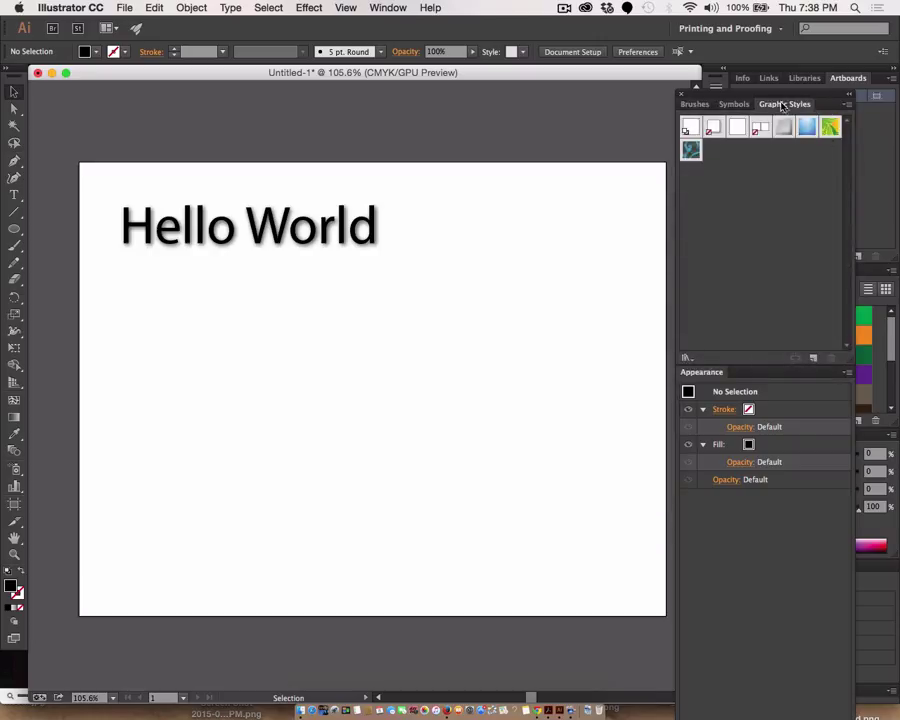
left_click(848, 110)
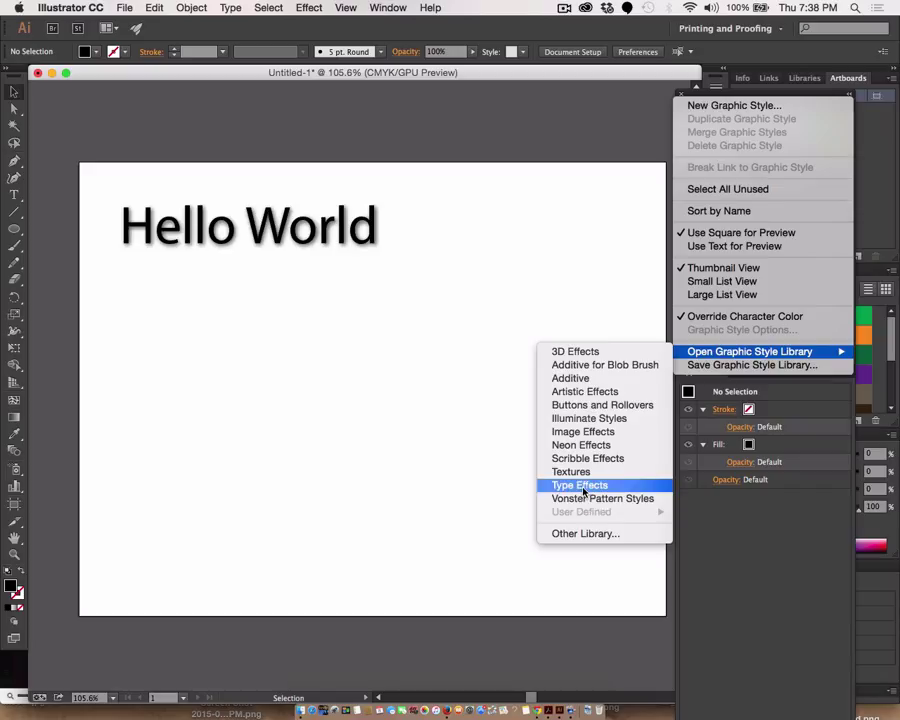
Open the Type Effects style library and enlarge it clear of the artwork
left_click(584, 487)
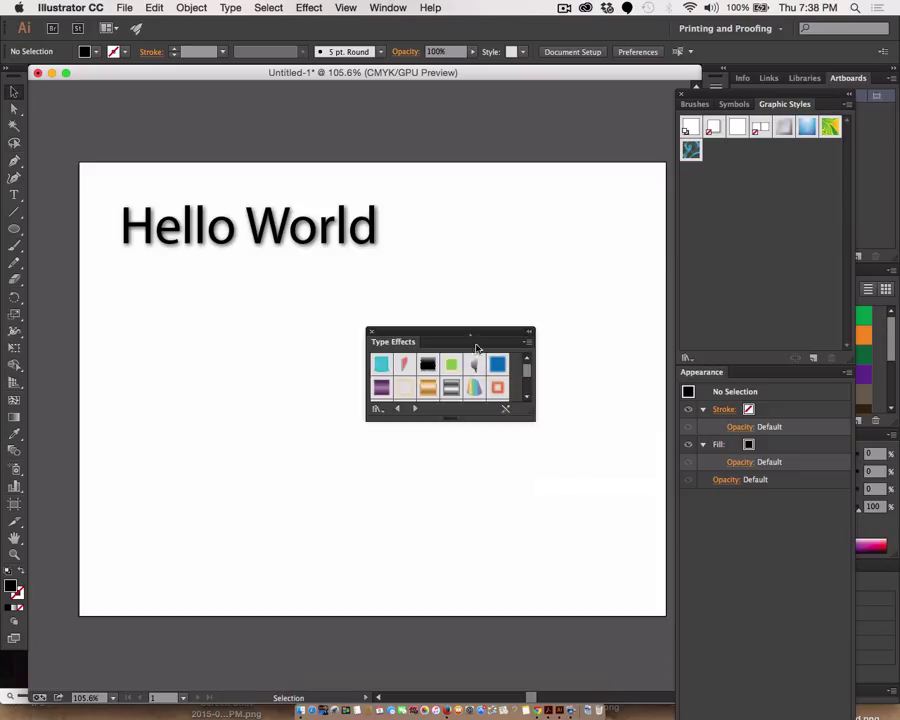
left_click_drag(458, 334, 589, 98)
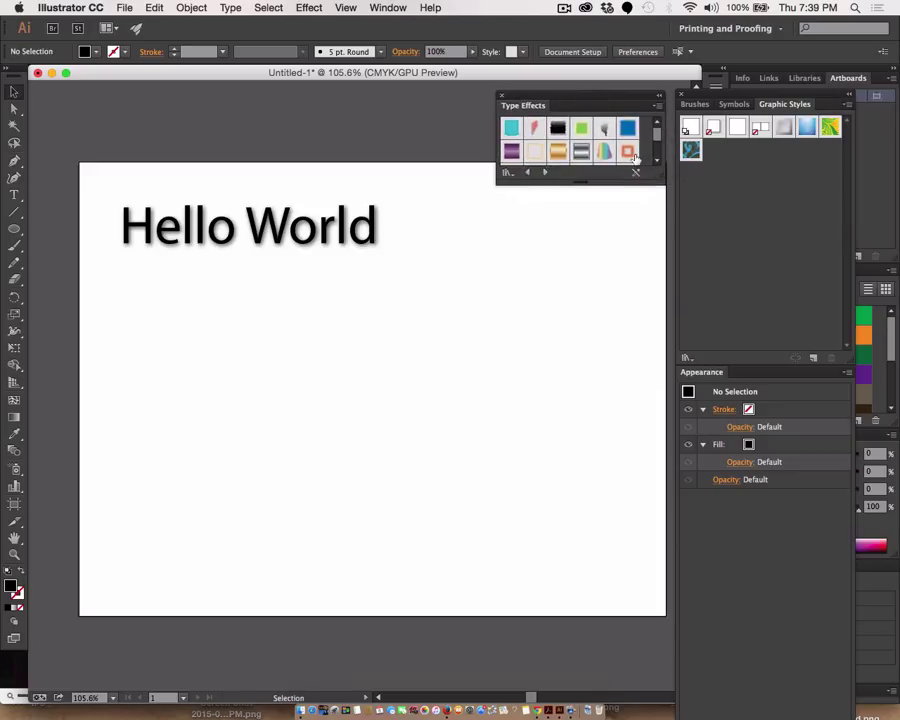
left_click_drag(662, 181, 650, 324)
Select Hello World and try the Arc Lower, Repeat, Warp and Mod type styles
left_click(354, 236)
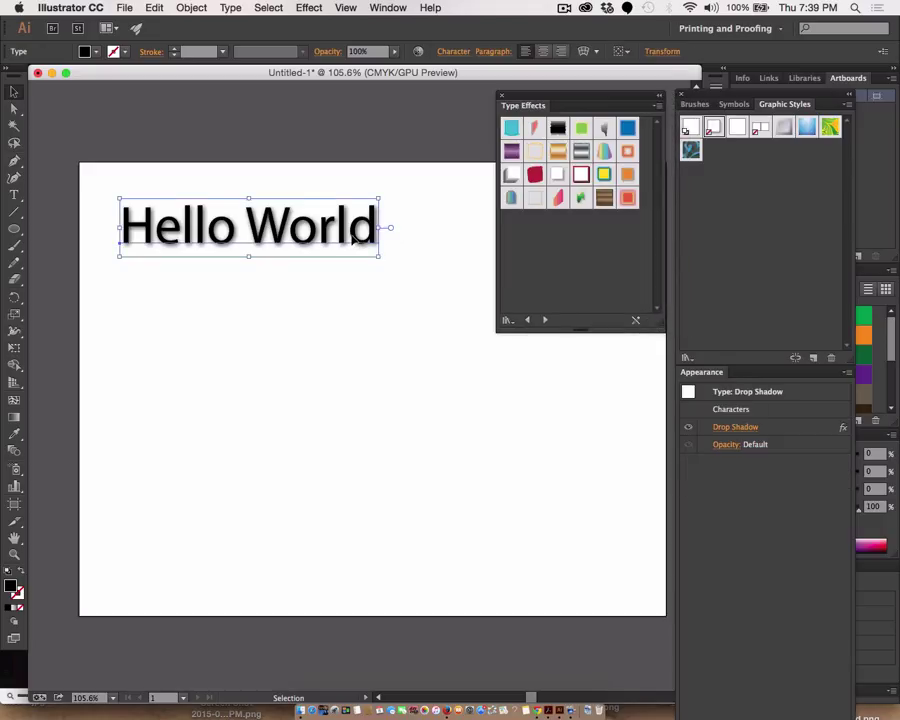
left_click(511, 128)
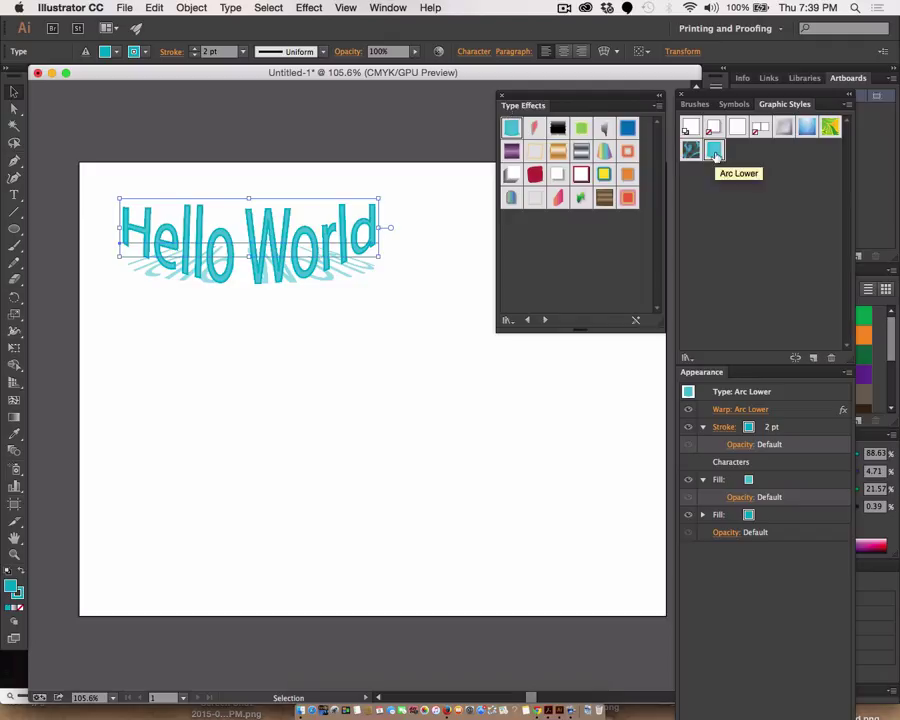
left_click(511, 175)
left_click(557, 200)
left_click(605, 150)
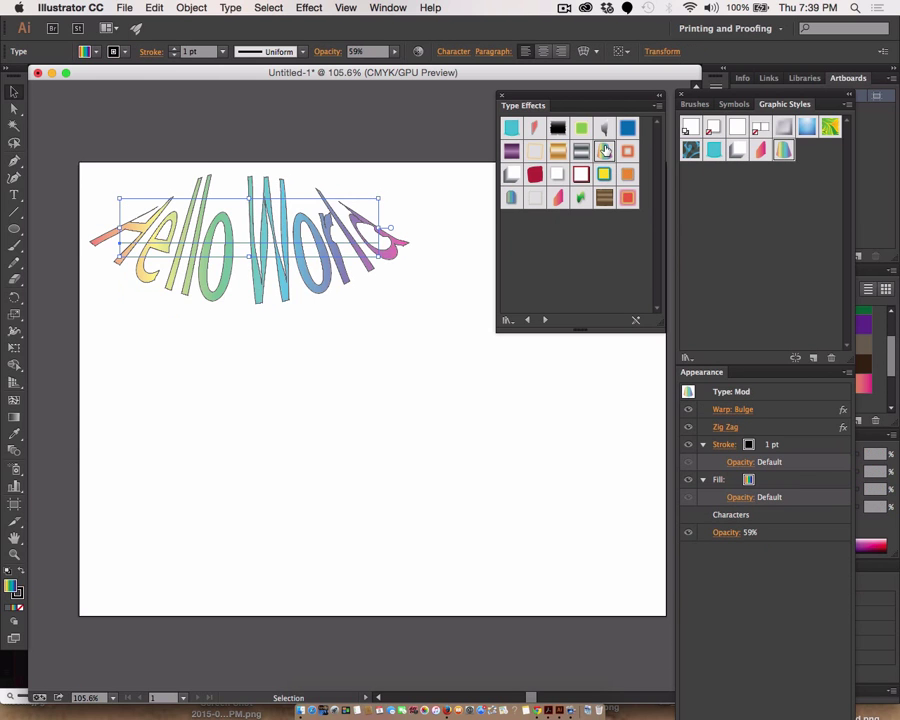
Try the Repeat and Glow styles, then settle on the Drop Shadow style
left_click(511, 175)
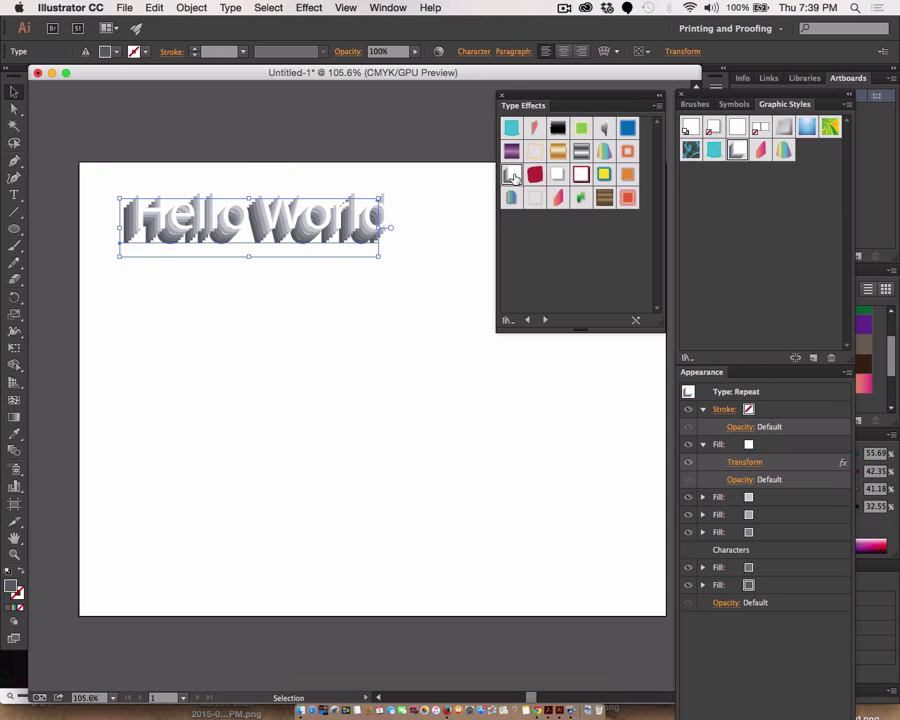
left_click(626, 127)
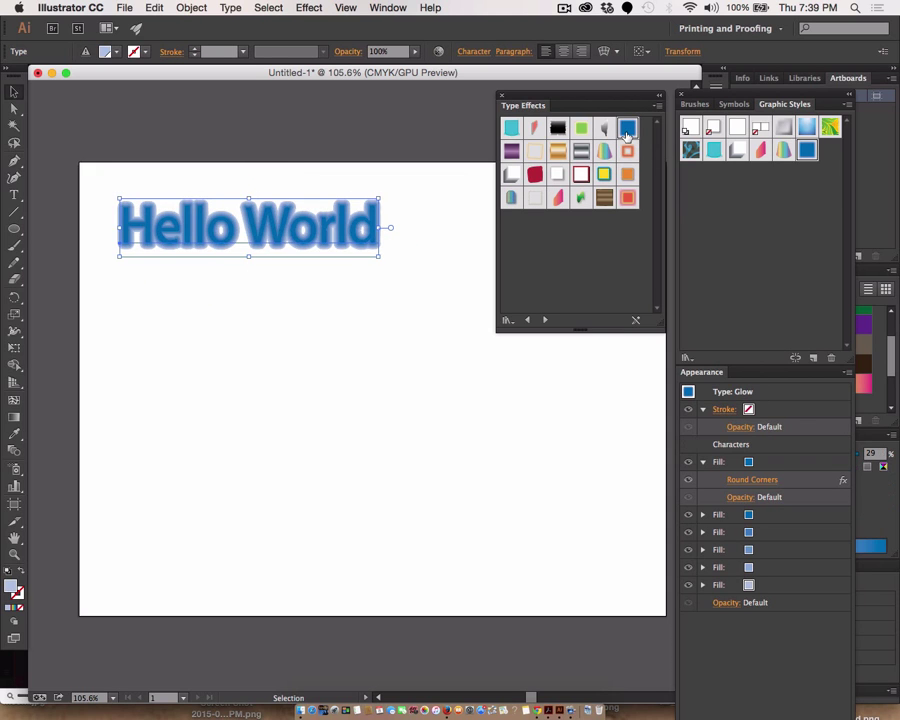
left_click(712, 129)
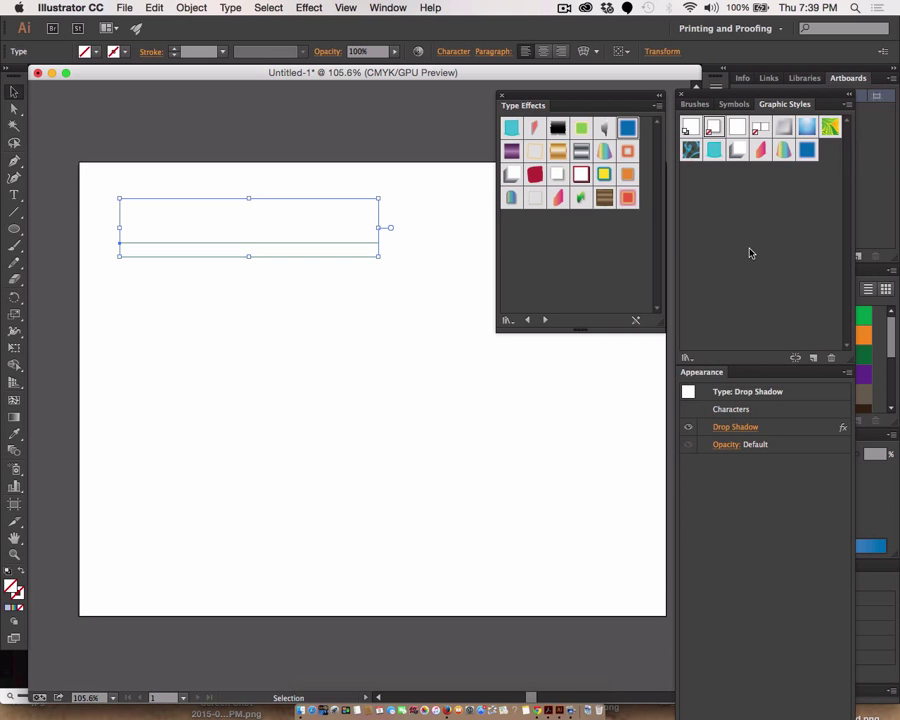
left_click(693, 125)
left_click(713, 126)
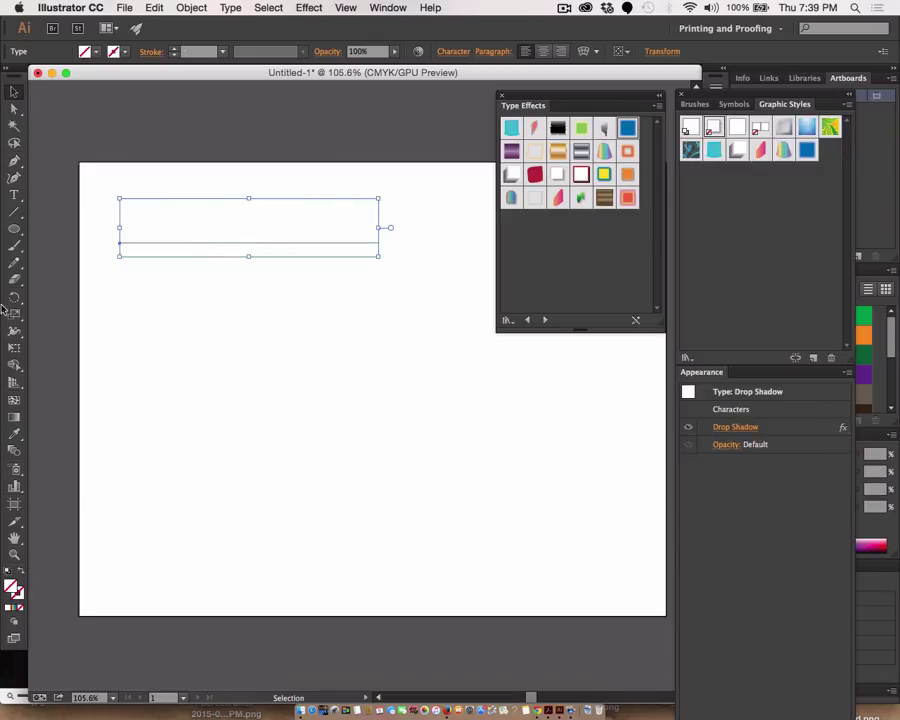
Fill all the Hello World characters black from the Control bar swatches
left_click(16, 196)
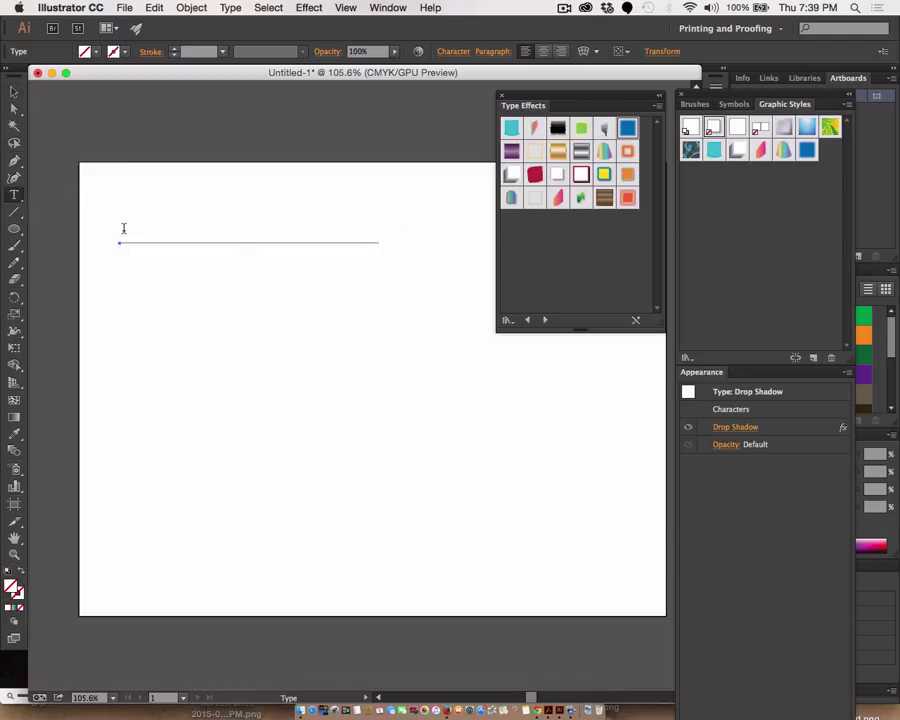
mouse_move(122, 227)
left_mouse_down()
mouse_move(293, 255)
mouse_move(416, 241)
left_mouse_up()
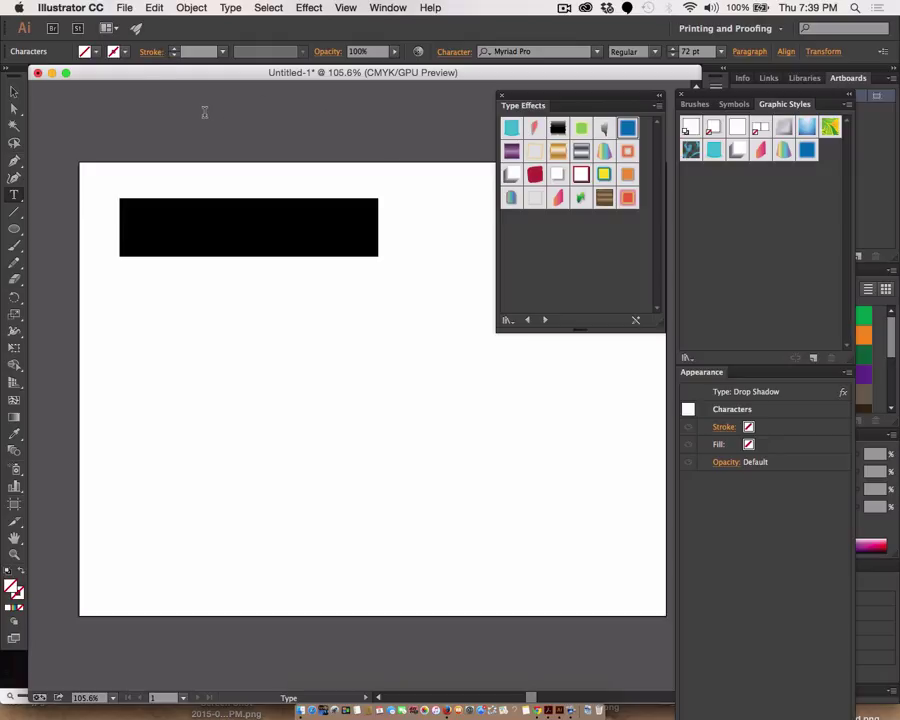
left_click(96, 51)
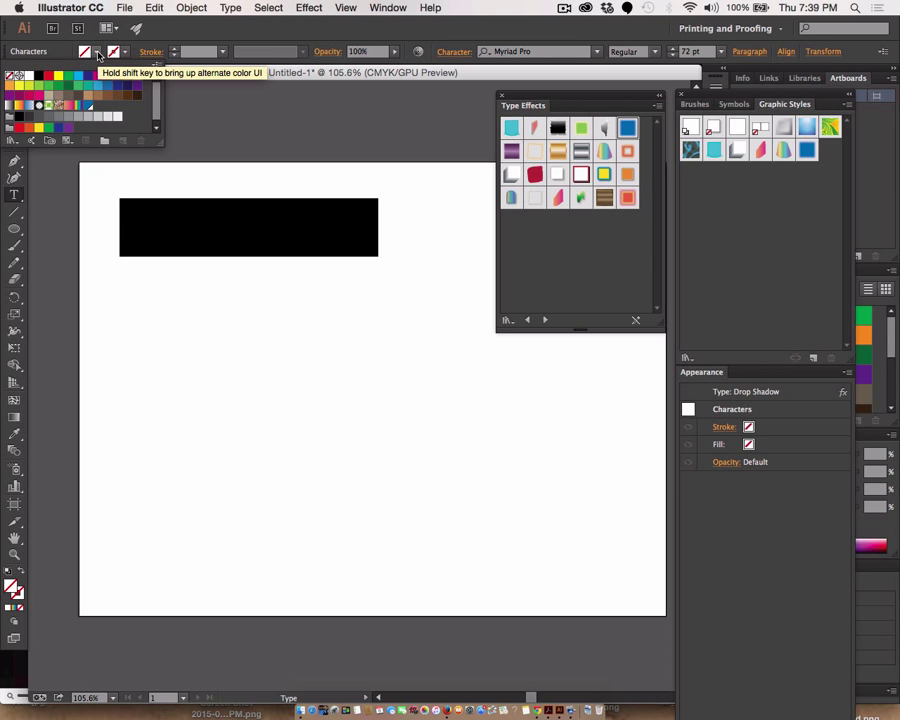
left_click(29, 75)
left_click(205, 221)
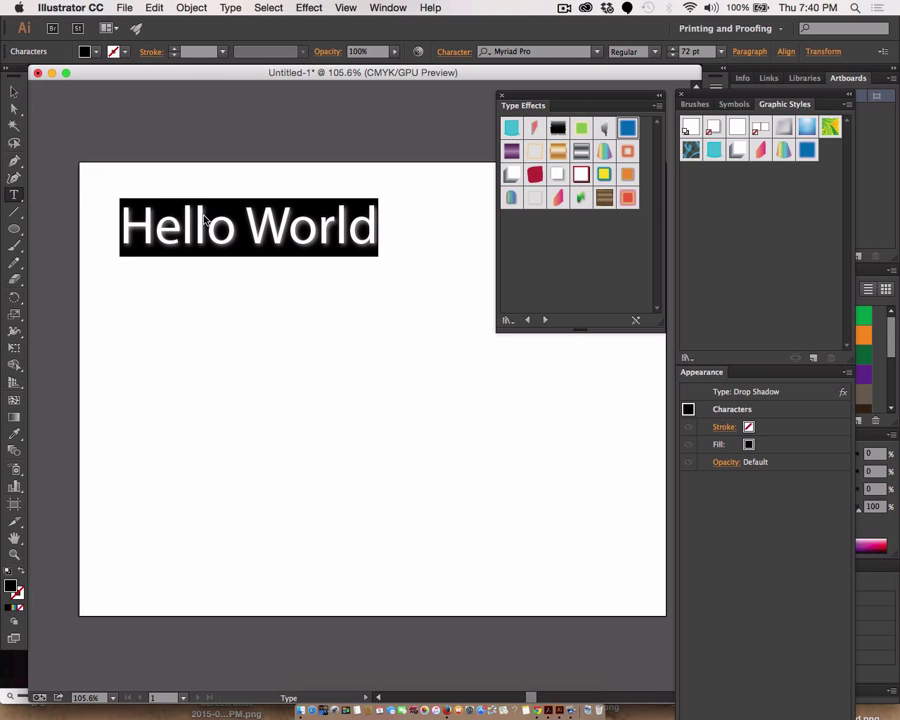
left_click(14, 91)
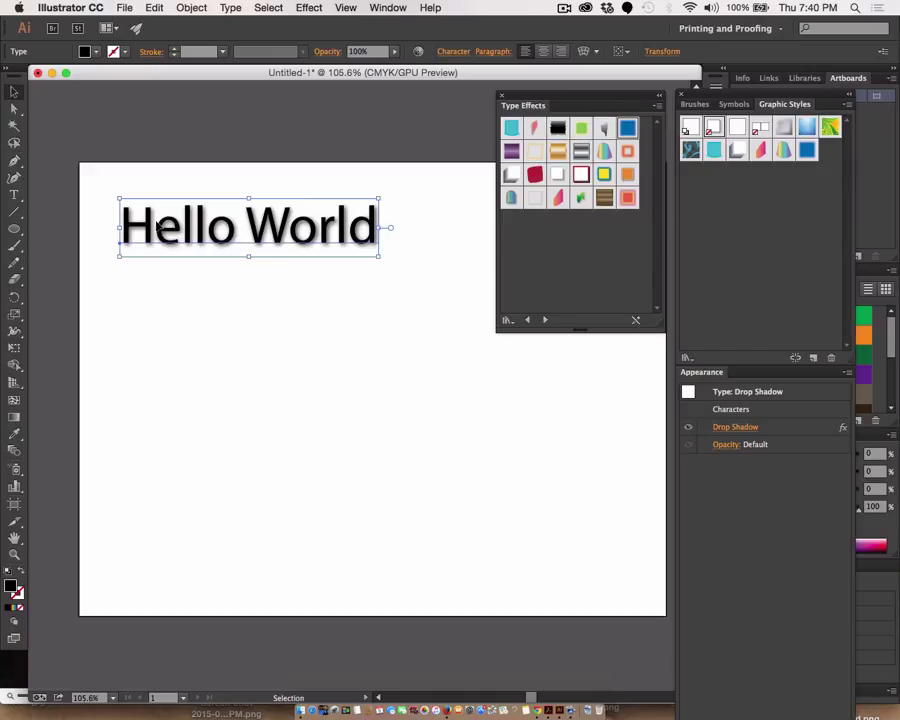
Set the Hello World characters in the Phosphate font
left_click(14, 194)
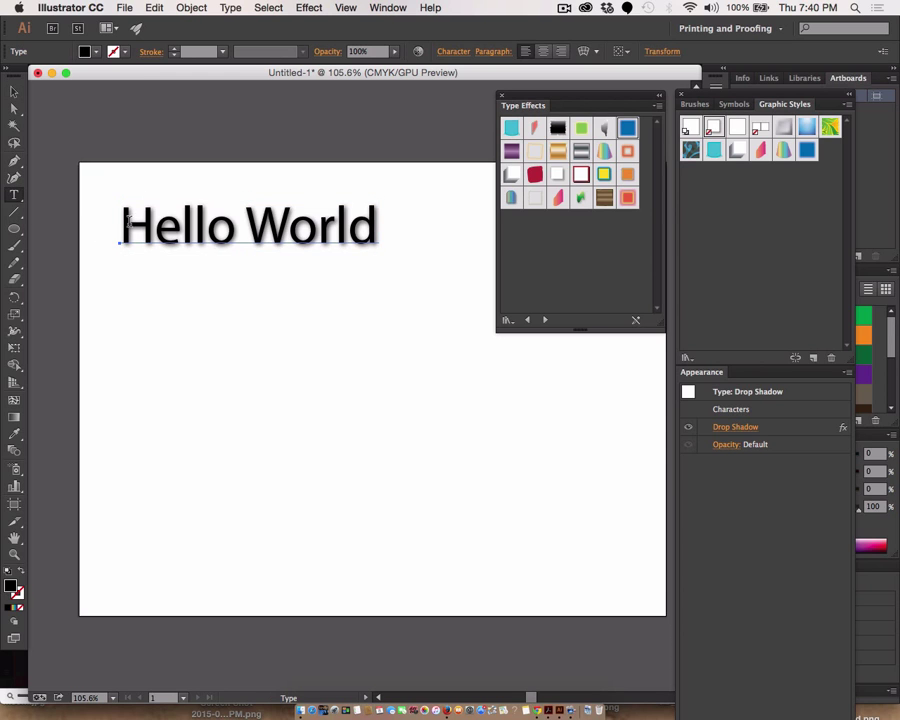
left_click_drag(124, 218, 396, 222)
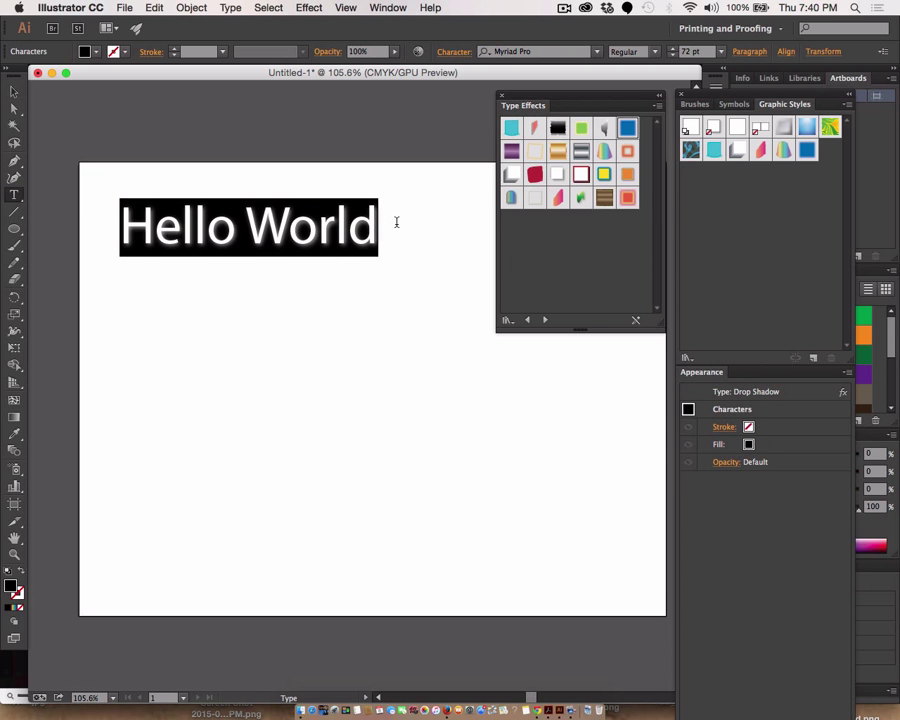
left_click(597, 58)
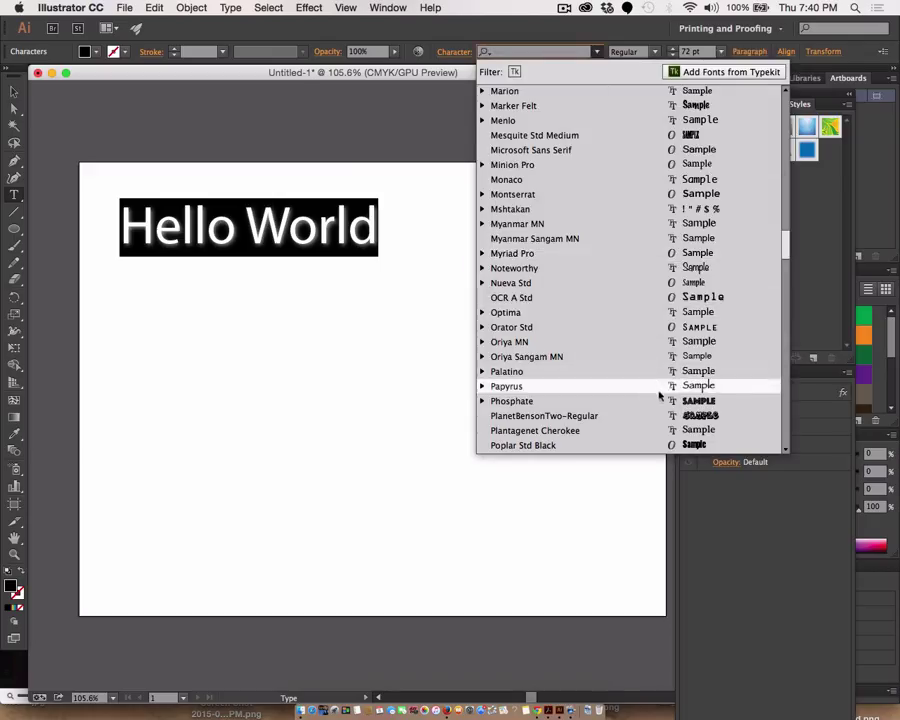
key("Escape")
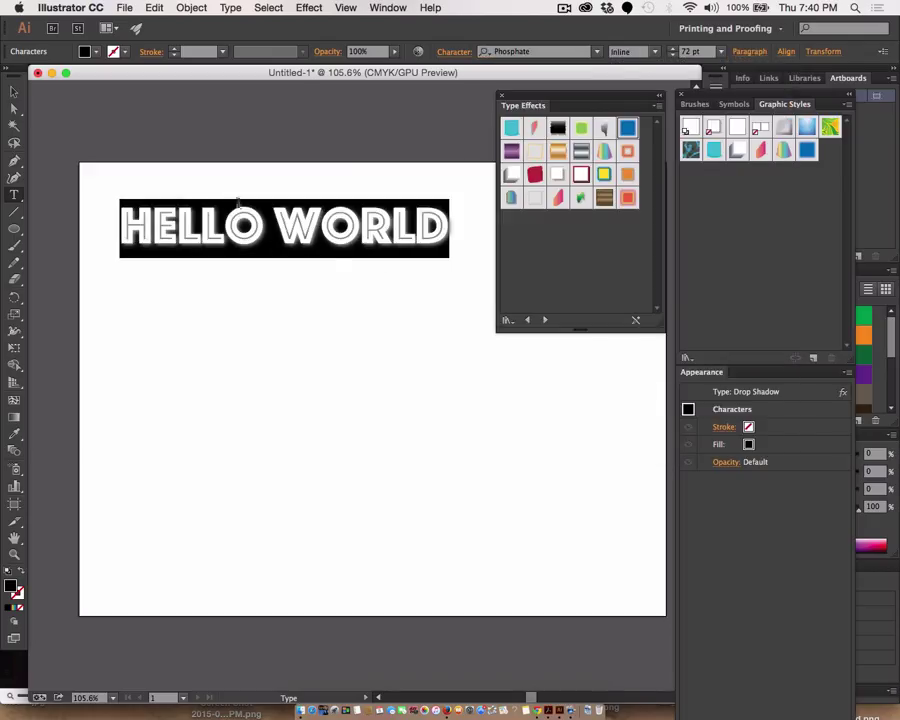
Nudge HELLO WORLD slightly higher on the artboard
key("Escape")
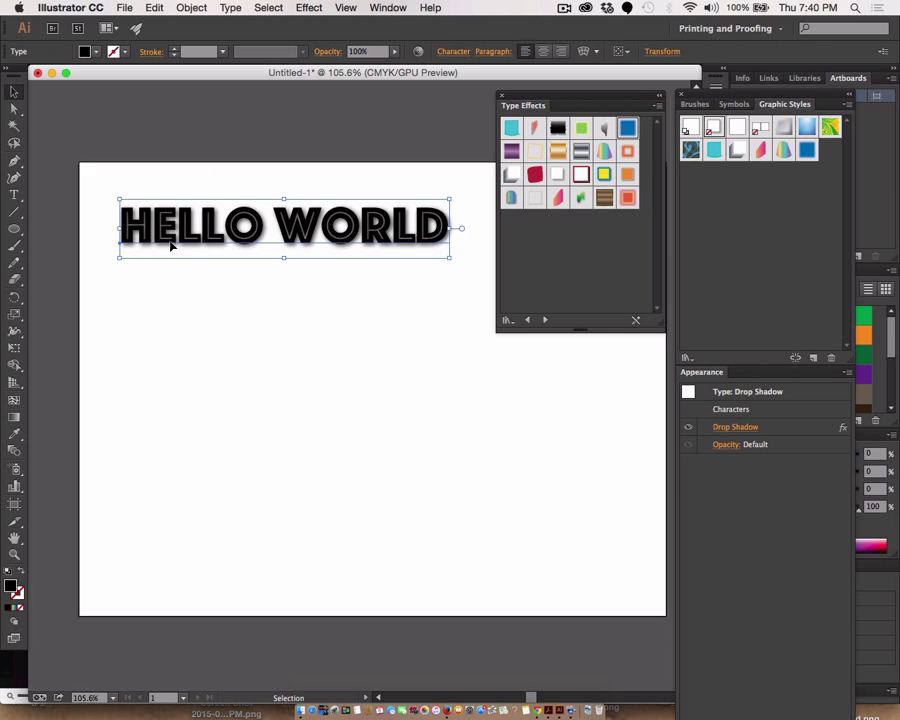
left_click_drag(172, 245, 172, 226)
left_click(58, 248)
Type 'YOU ARE BEAUTIFUL' as a new Phosphate Inline line beneath HELLO WORLD
left_click(12, 193)
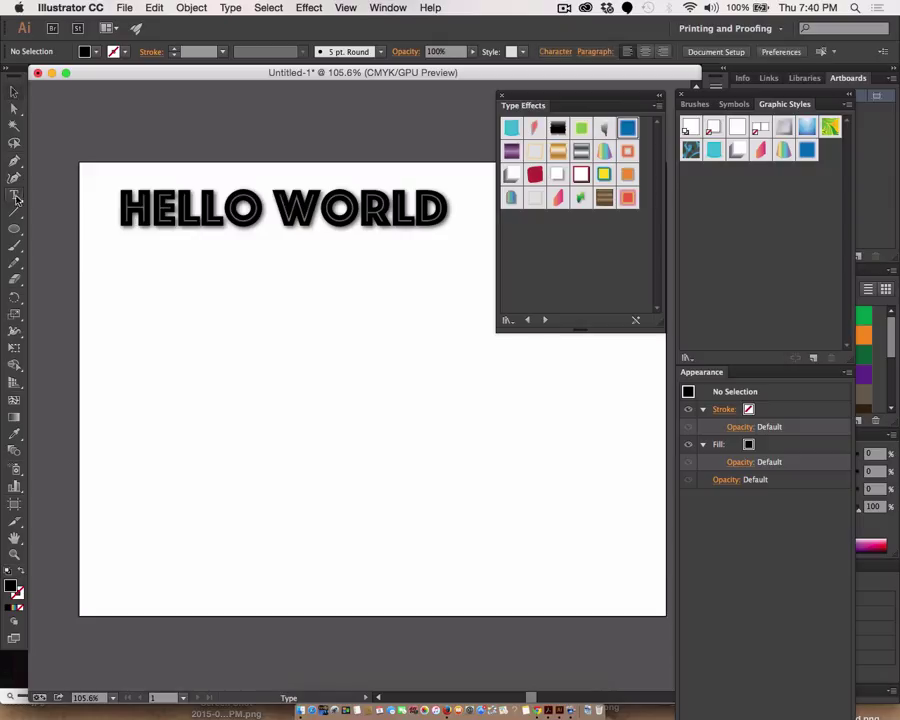
left_click(118, 318)
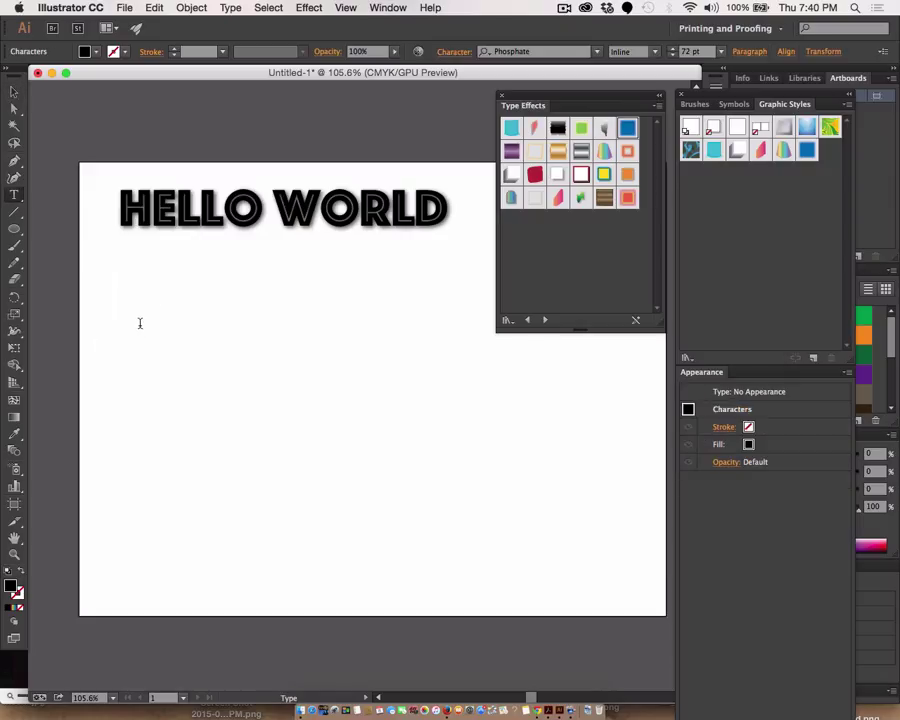
type("YOU ARE B")
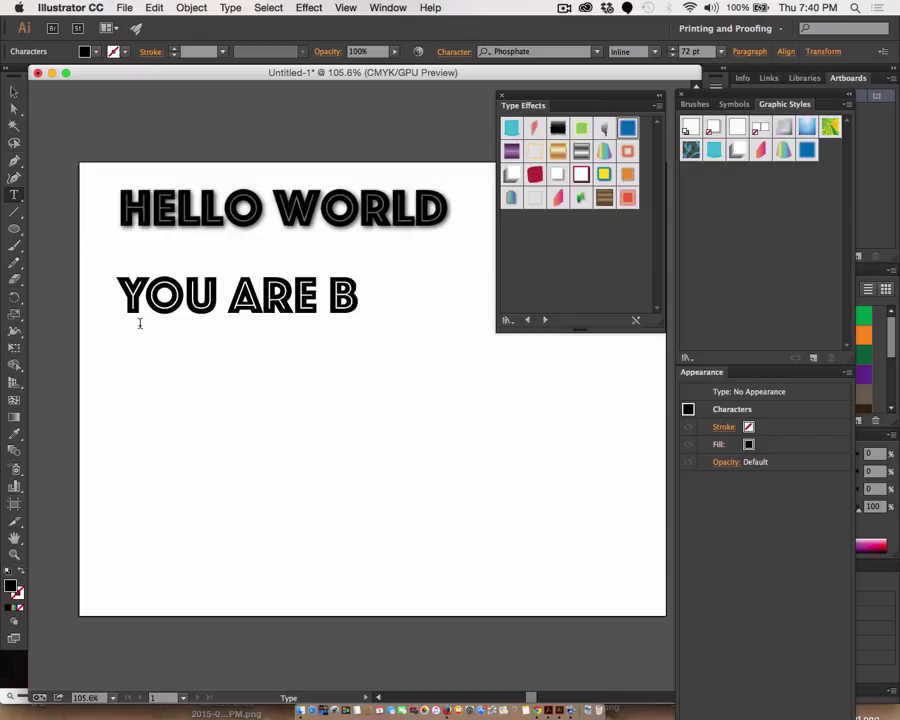
type("EAUTIF")
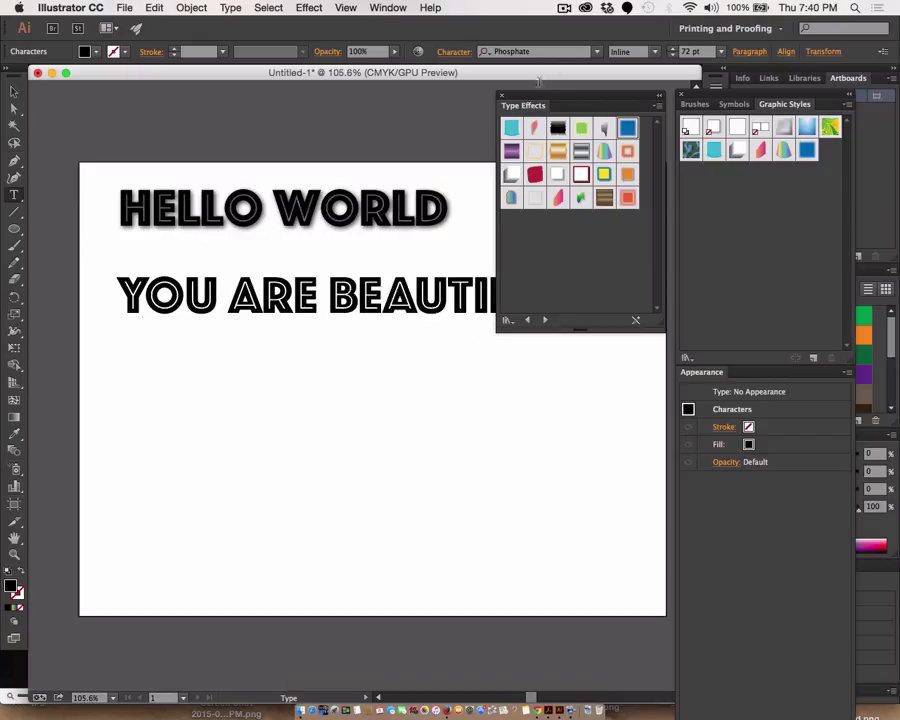
left_click_drag(534, 104, 707, 130)
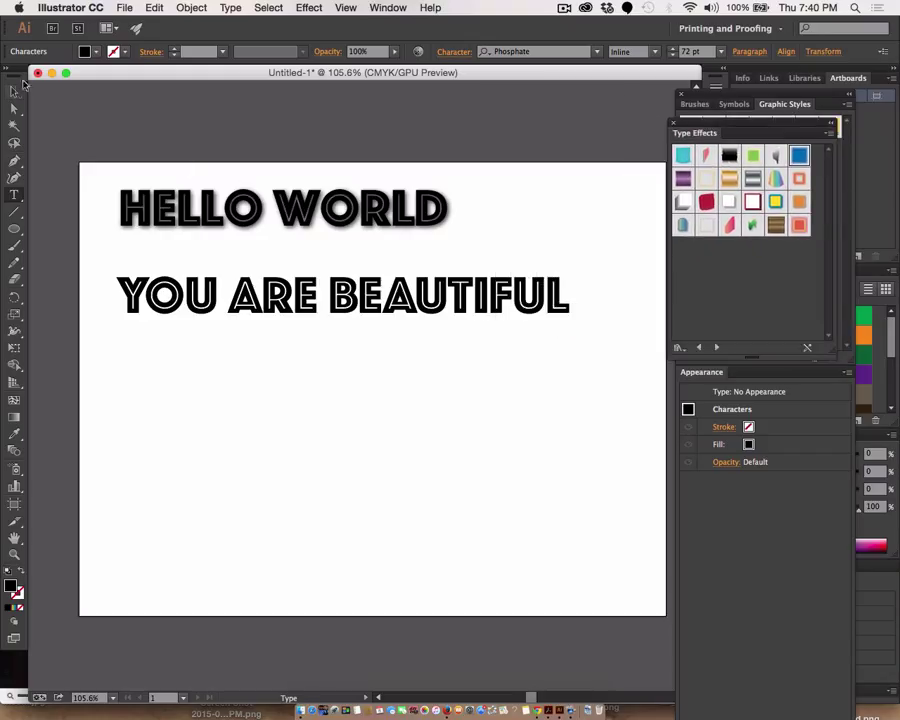
key("Escape")
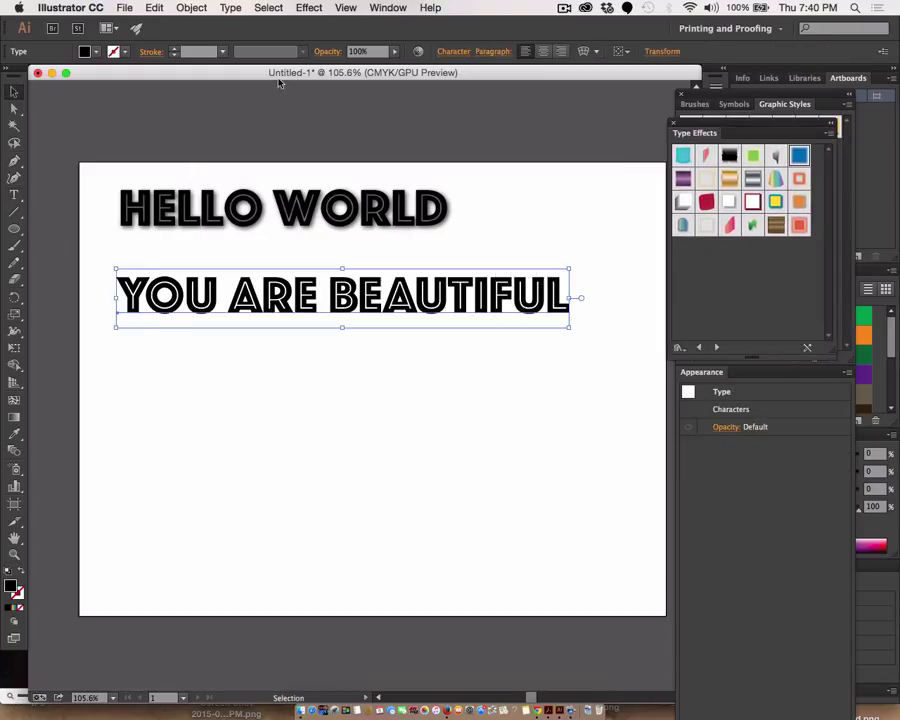
Browse the Object and Effect menus through to the Effect > Stylize submenu
left_click(193, 8)
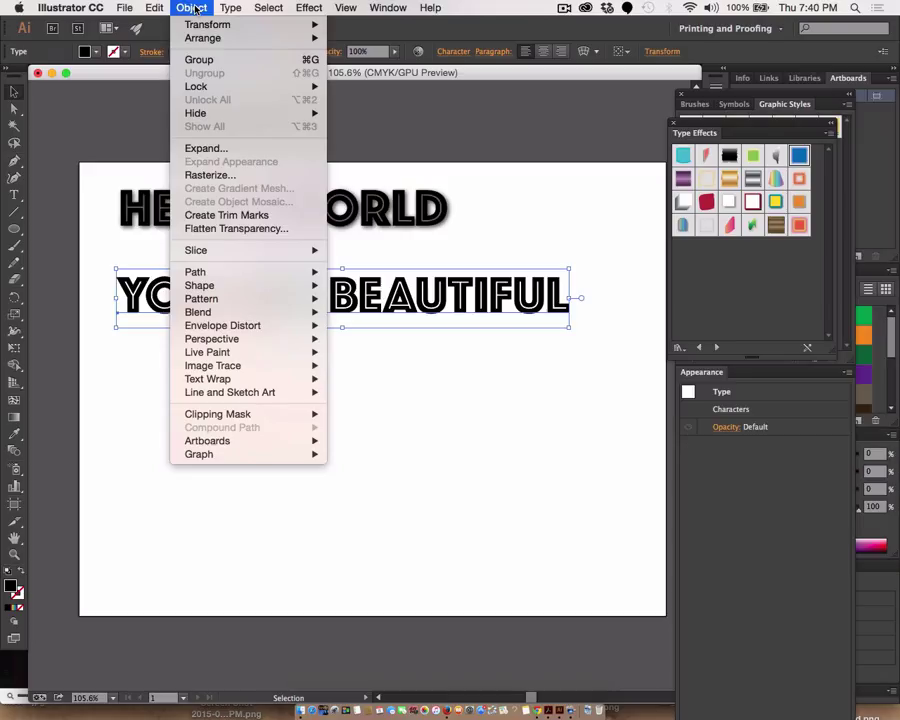
mouse_move(157, 10)
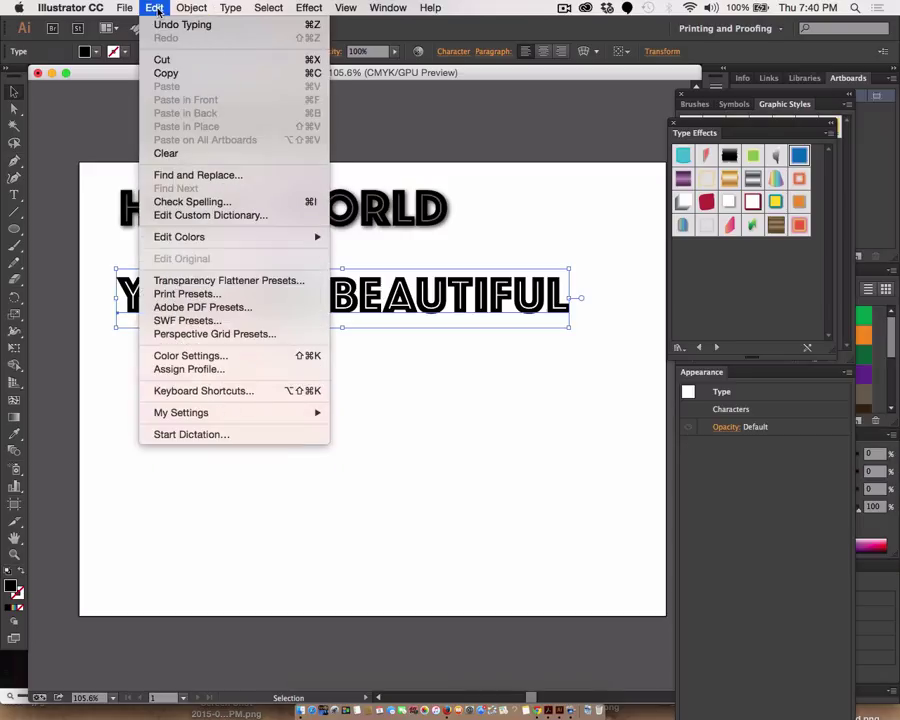
mouse_move(194, 10)
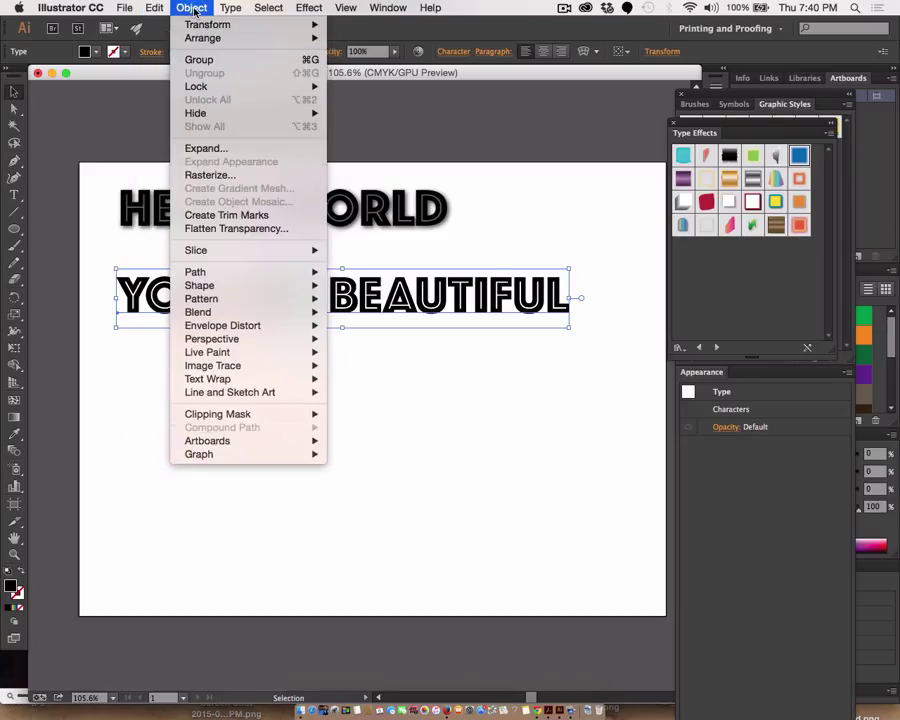
mouse_move(305, 8)
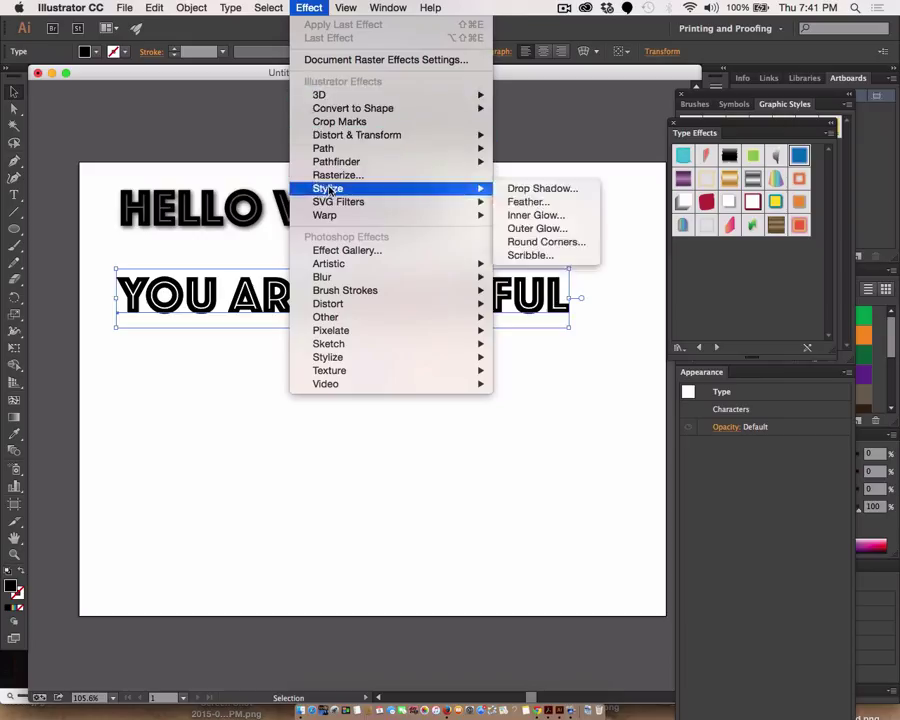
mouse_move(328, 216)
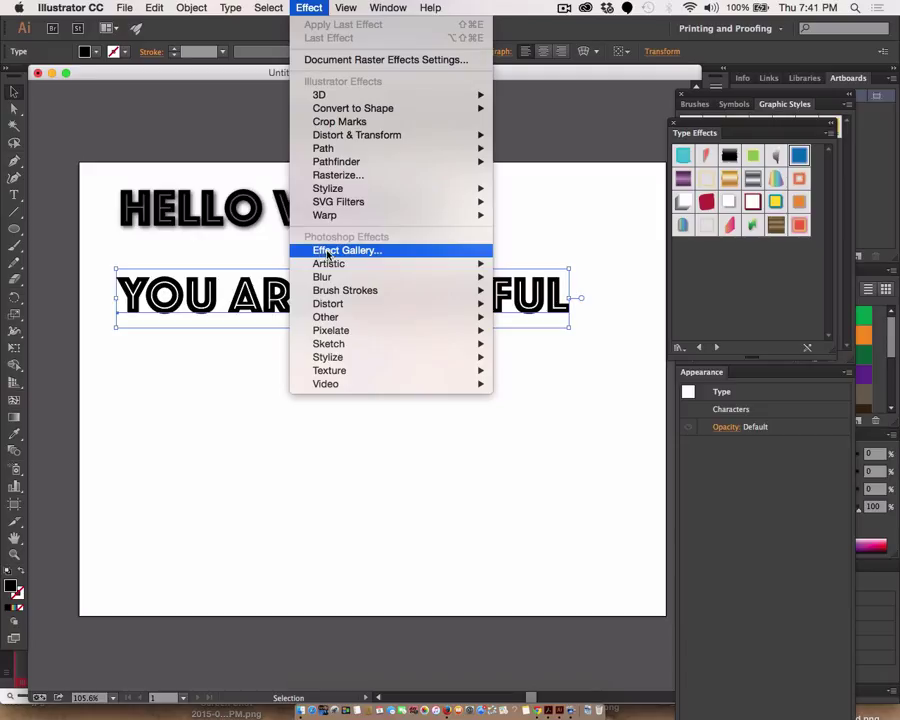
mouse_move(345, 190)
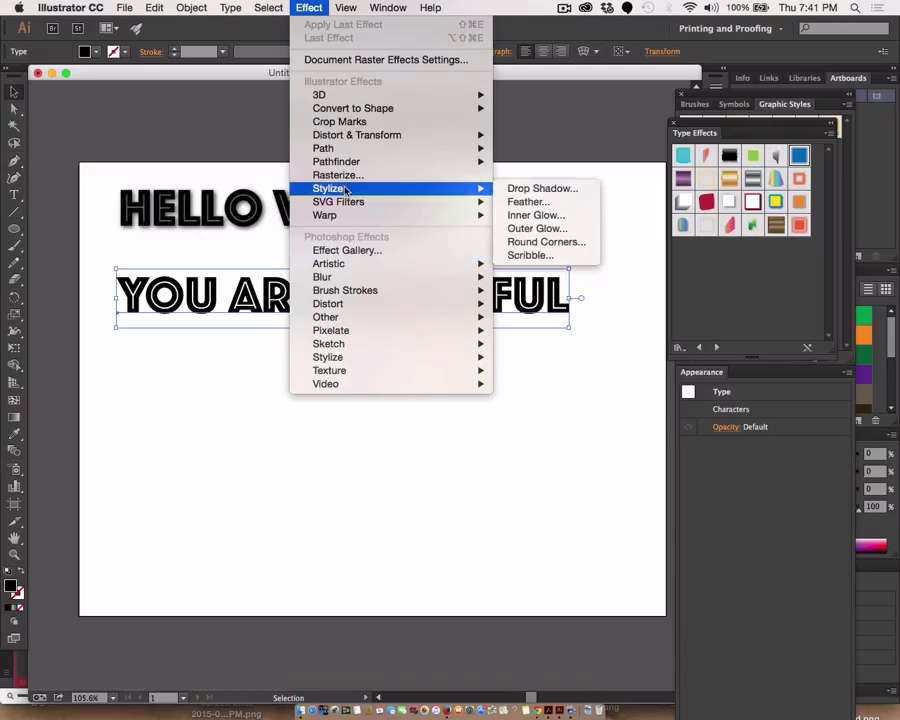
Preview a Drop Shadow on YOU ARE BEAUTIFUL with 0.01 in X and Y offsets
left_click(551, 190)
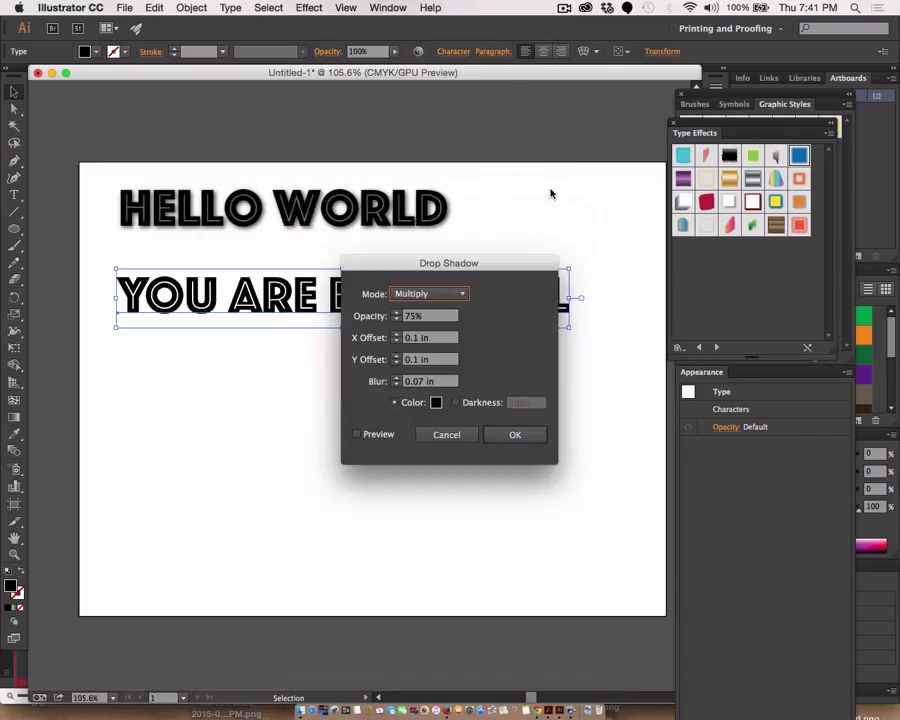
left_click(367, 435)
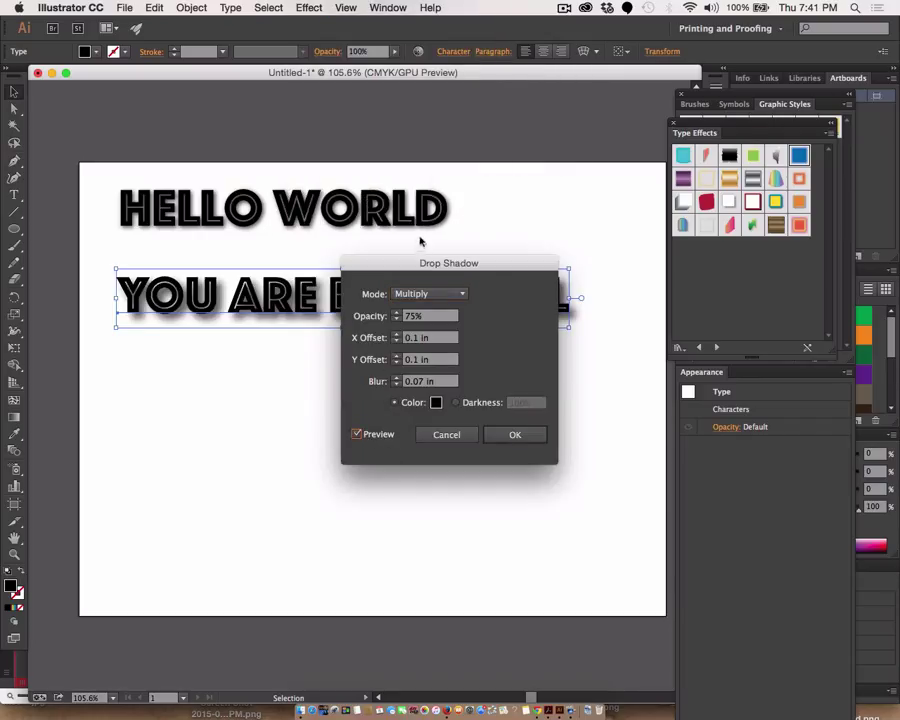
left_click_drag(396, 266, 554, 114)
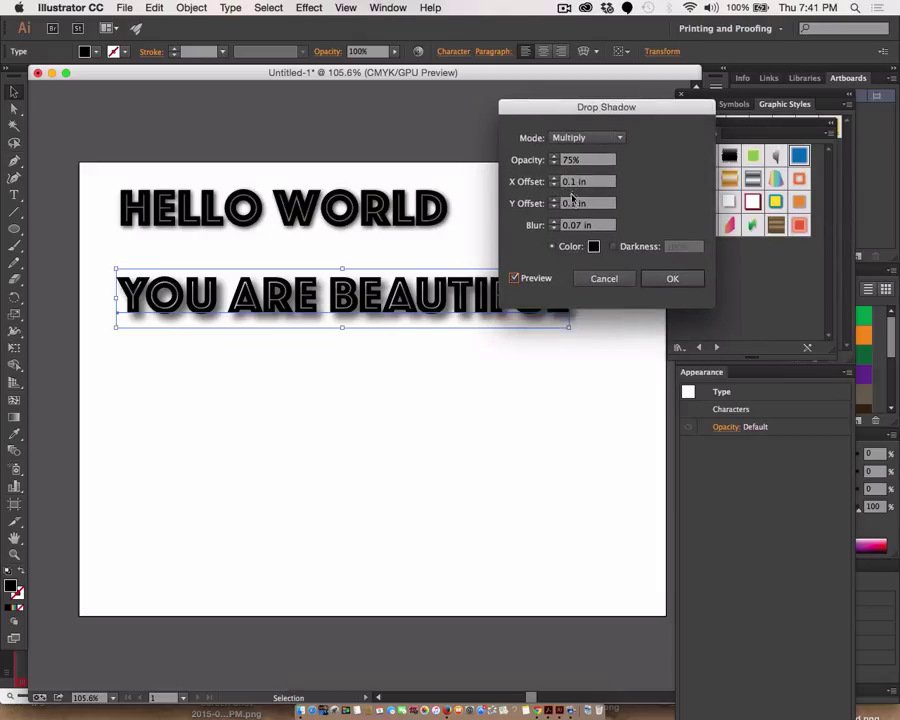
left_click(571, 183)
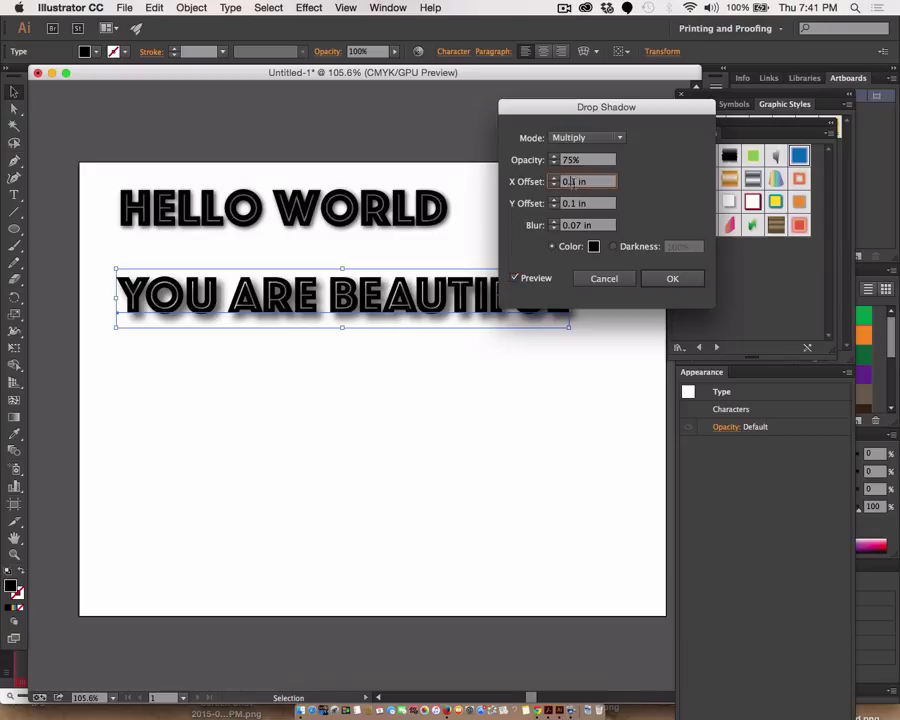
type("0")
left_click(572, 205)
type("0")
left_click(514, 280)
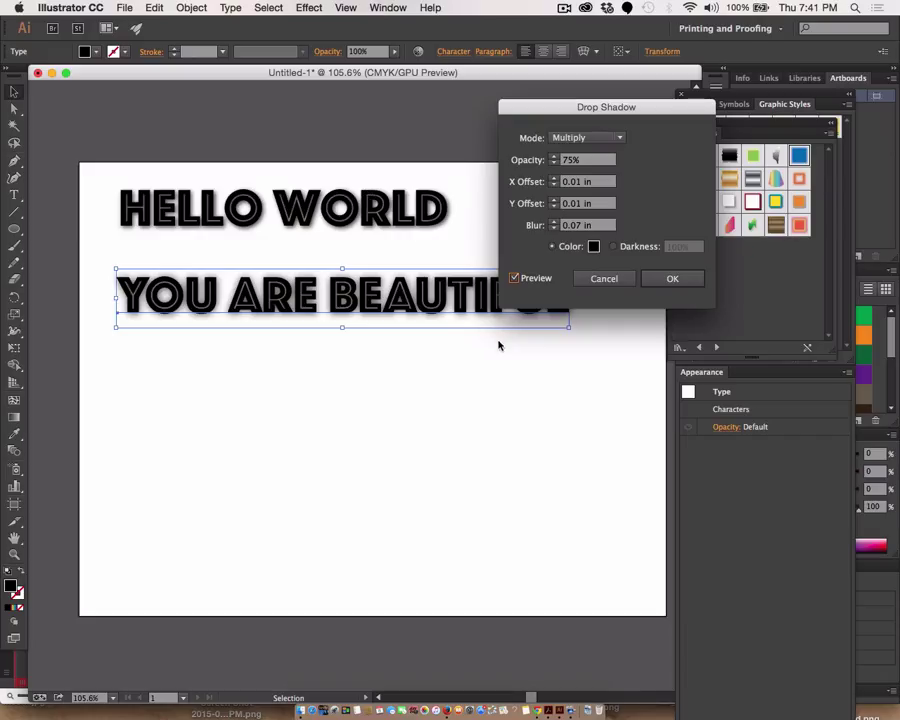
Make the drop shadow colour crimson F70648
left_click(594, 248)
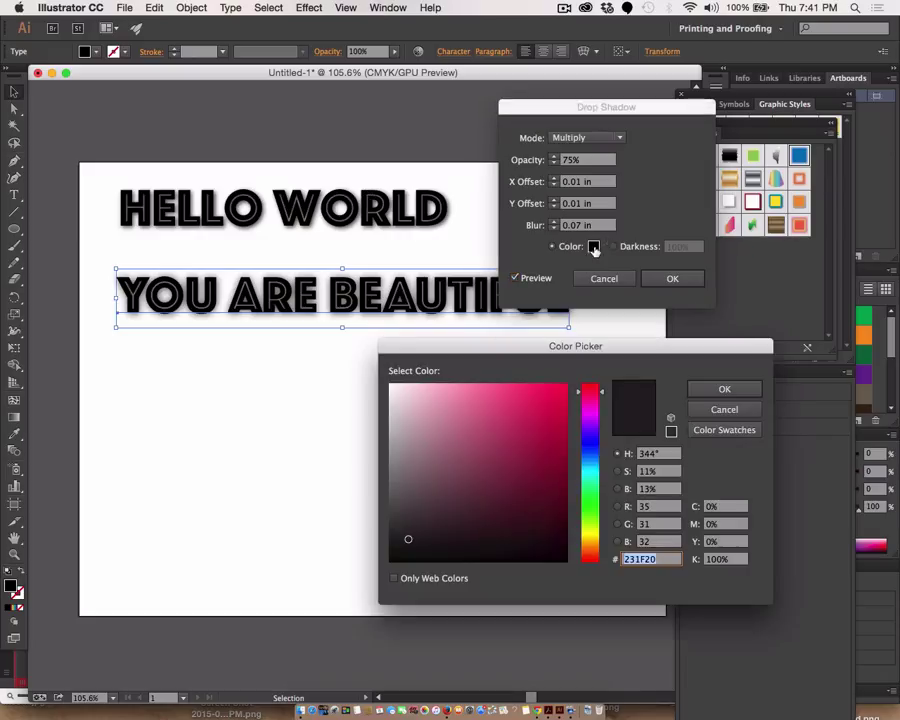
left_click_drag(522, 406, 565, 389)
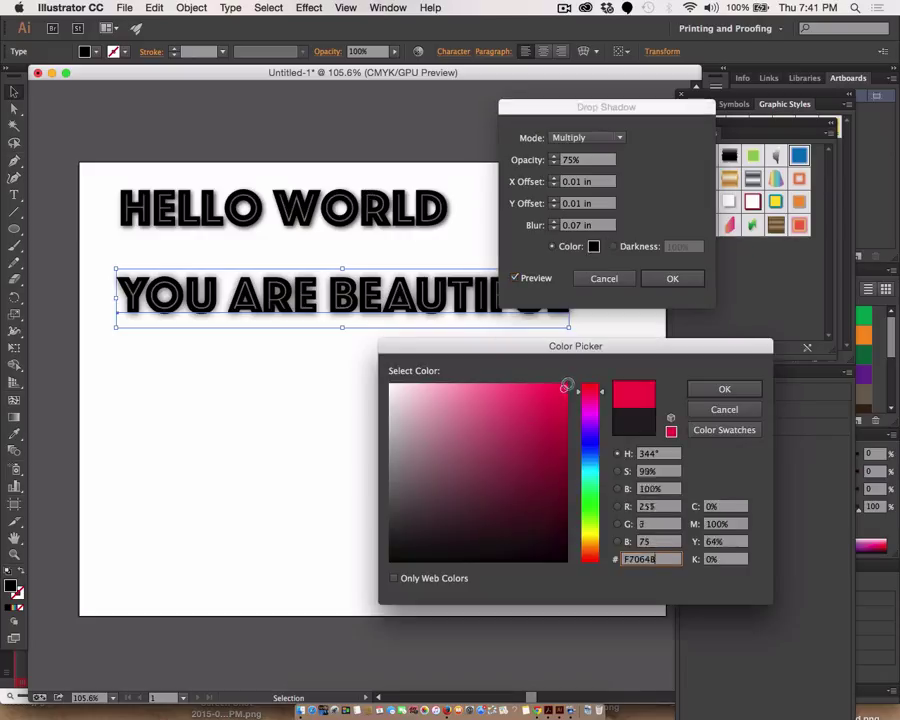
left_click(712, 390)
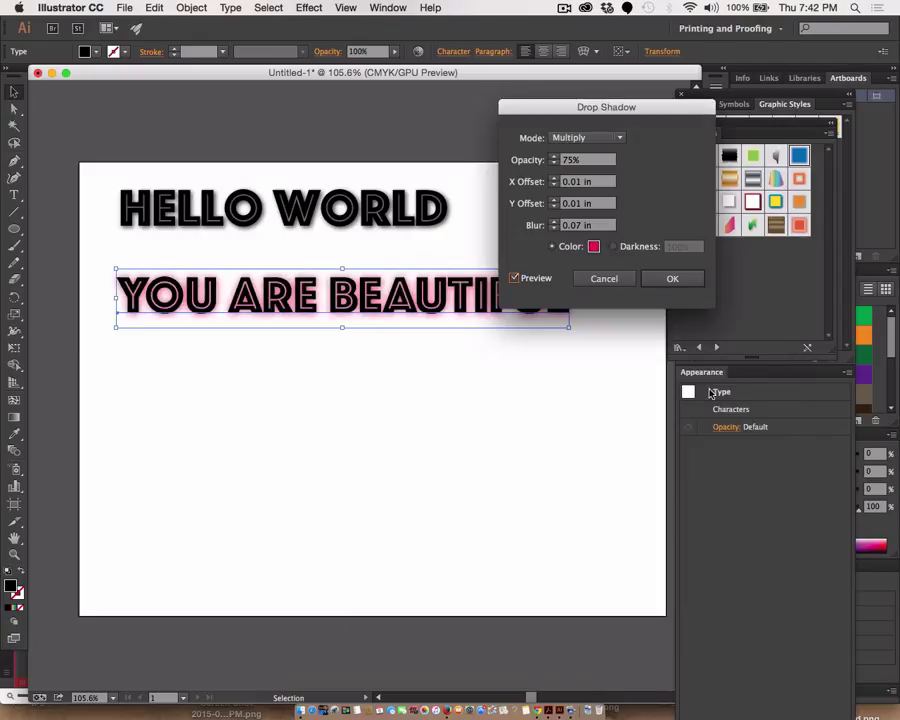
Set the shadow's X and Y offsets to 0.05 in
left_click(554, 228)
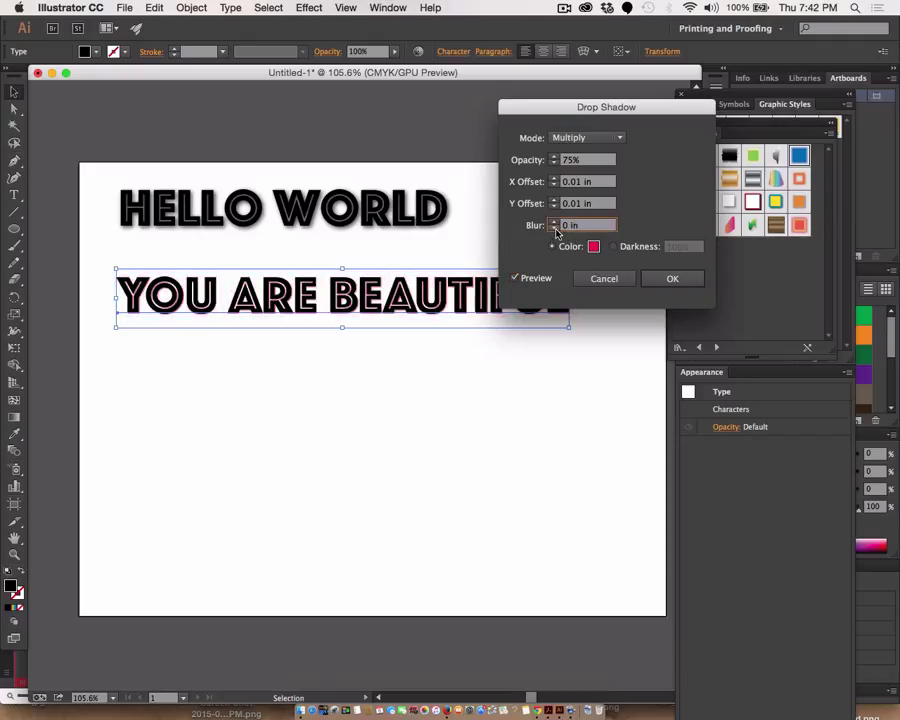
left_click(555, 228)
left_click(578, 205)
double_click(577, 204)
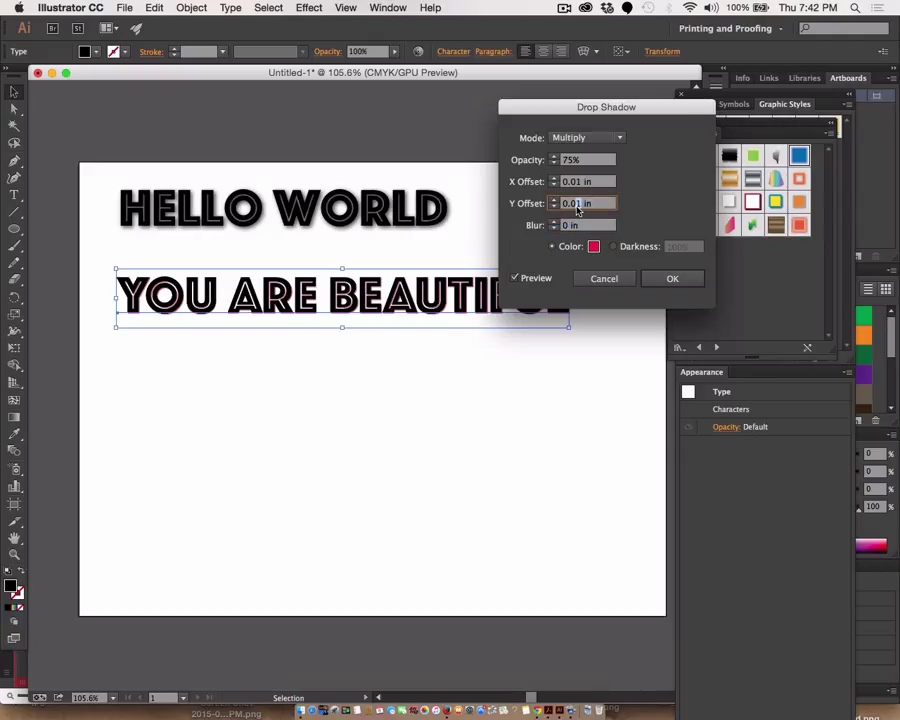
type("0.05")
left_click(578, 183)
double_click(578, 183)
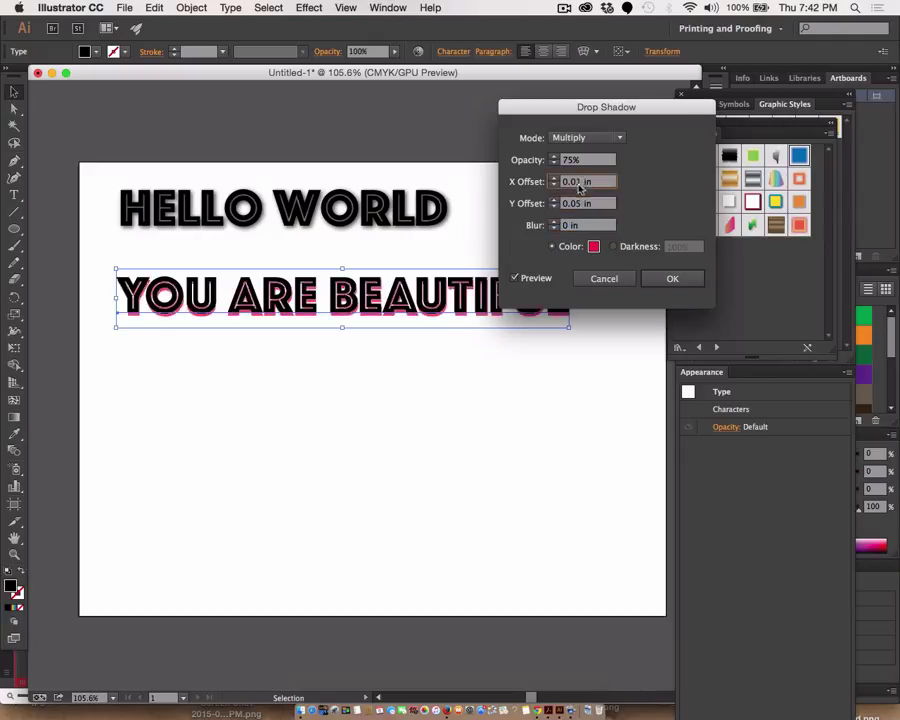
type("0.05")
left_click(600, 203)
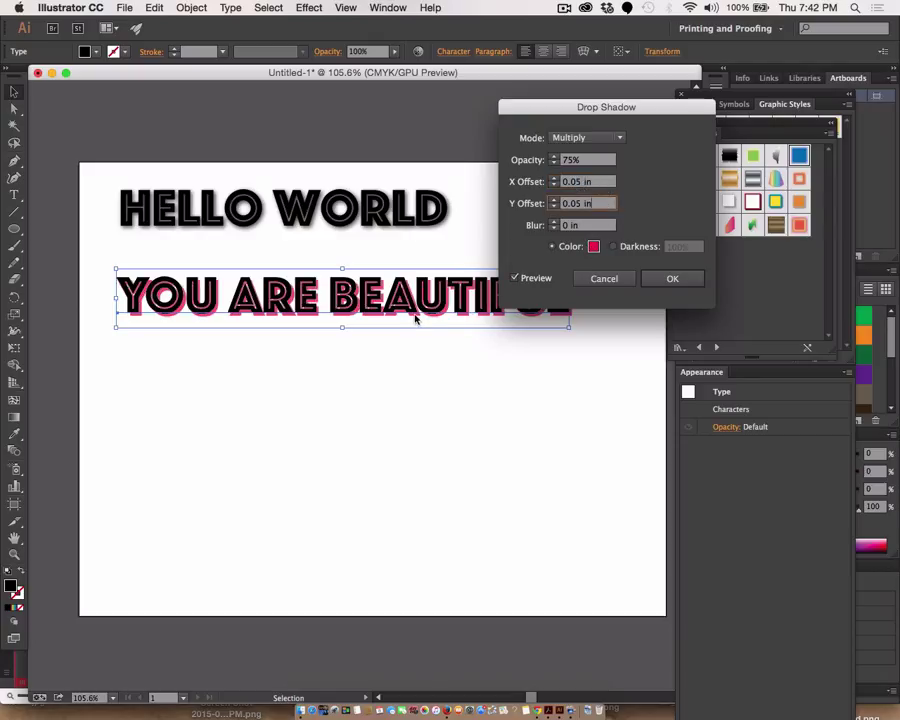
Set the shadow blur to 0.05 in and apply the drop shadow to the text
left_click(555, 228)
type("0.1")
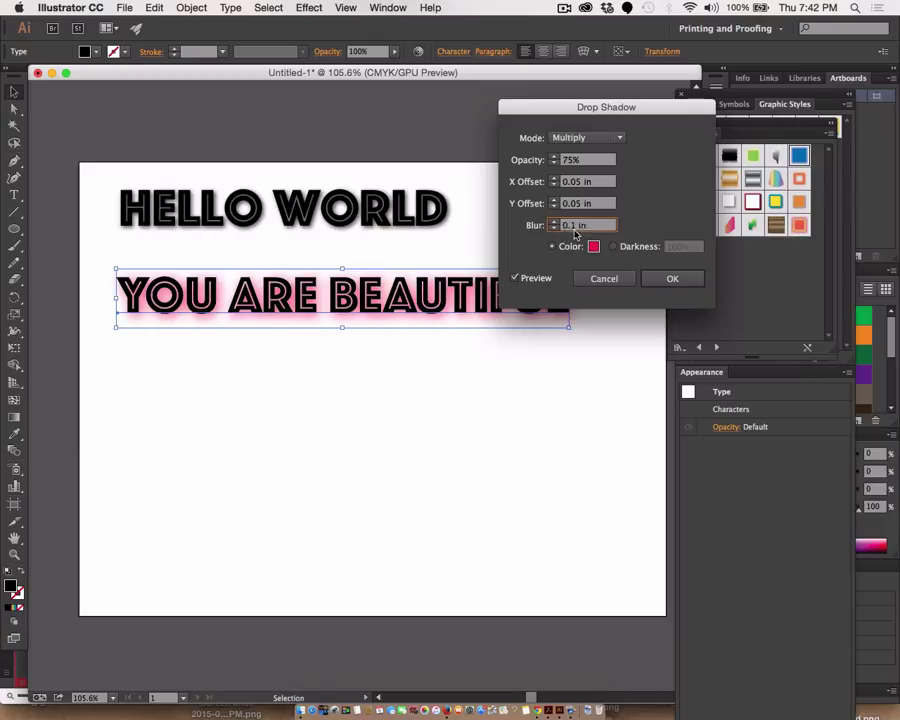
type("0")
left_click(595, 204)
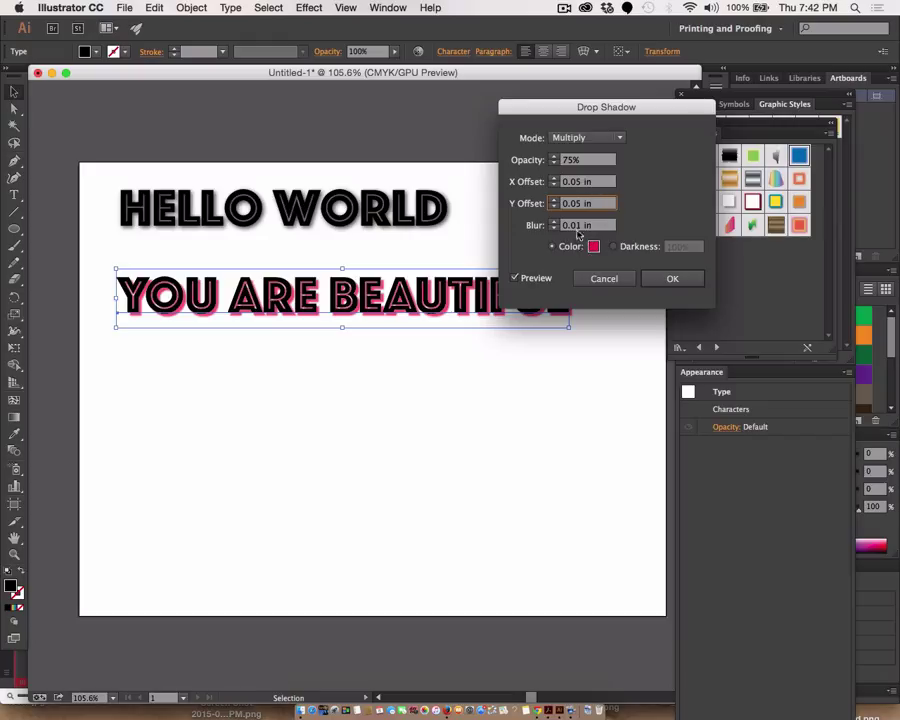
double_click(577, 227)
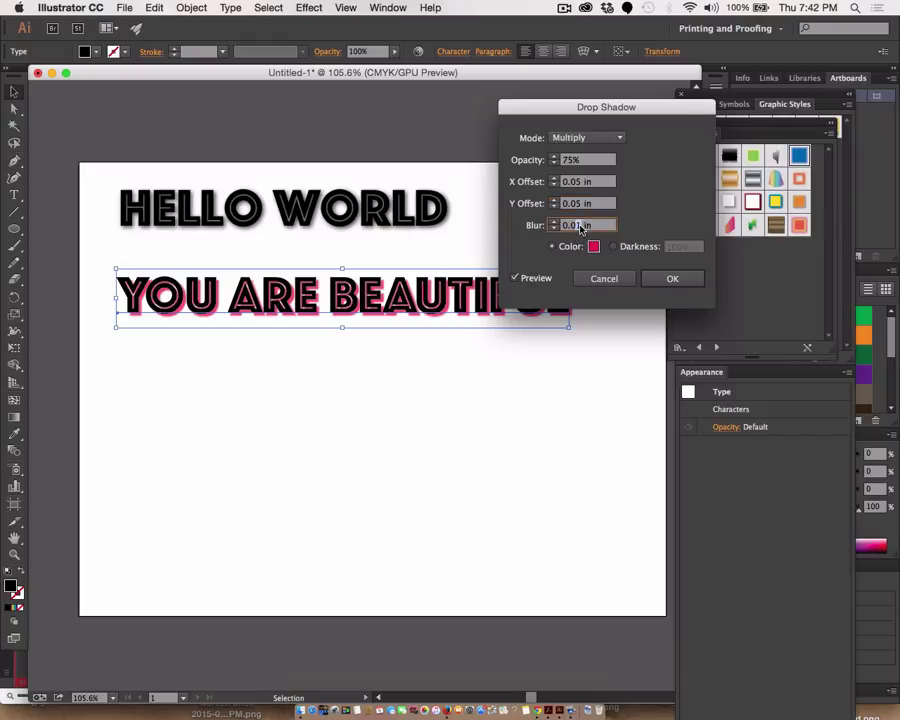
type("0.05")
left_click(603, 205)
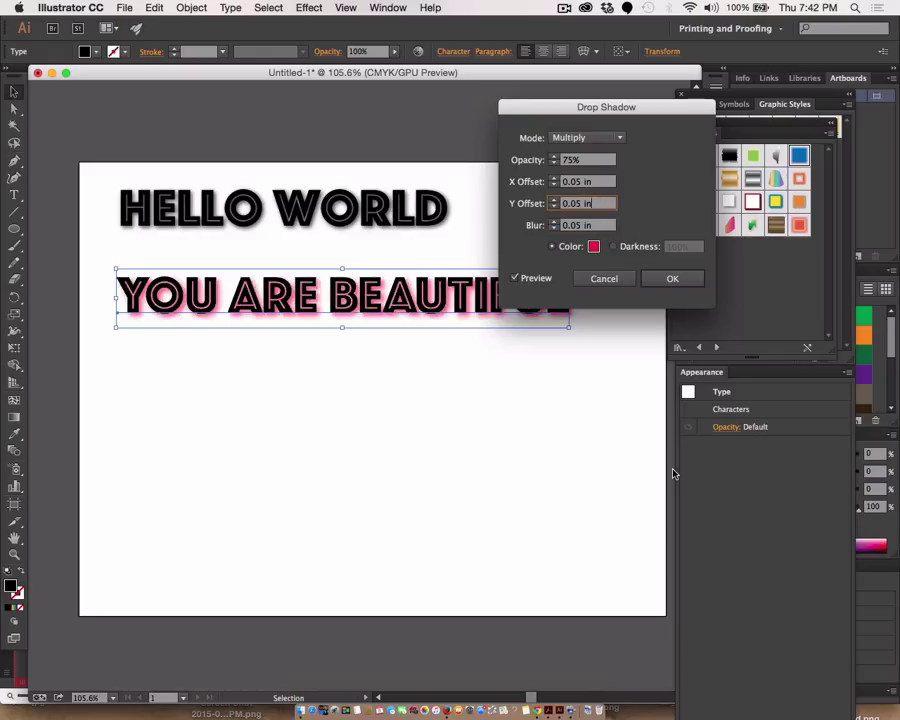
left_click(678, 281)
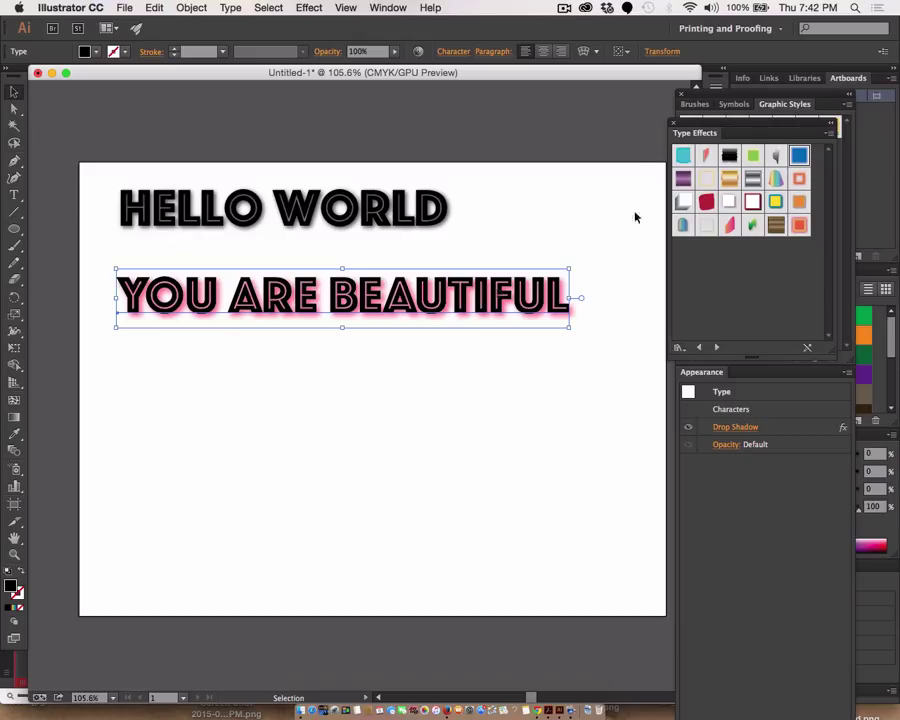
Float the Type Effects panel and save the text's look as a new graphic style
left_click_drag(717, 124, 374, 462)
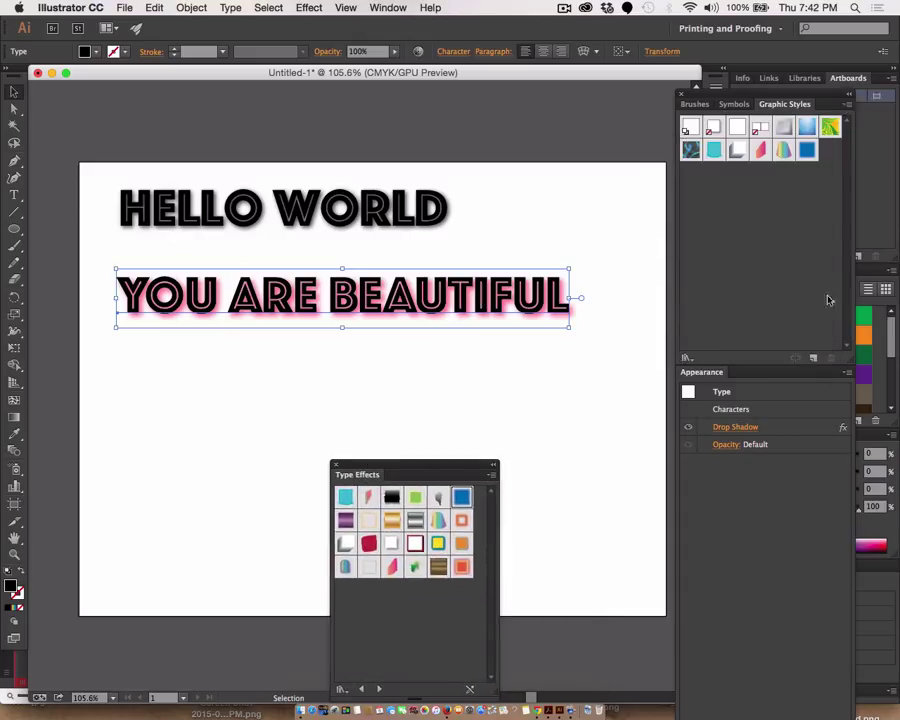
left_click(813, 361)
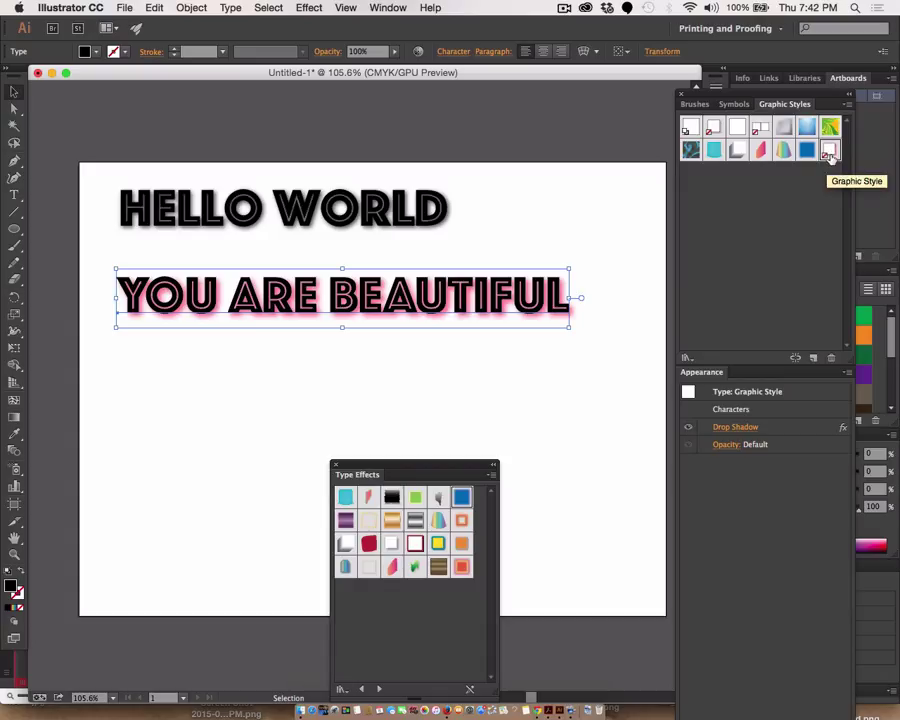
Move YOU ARE BEAUTIFUL up closer to HELLO WORLD
left_click(327, 362)
left_click_drag(218, 306, 218, 284)
left_click(165, 409)
Draw a lower-left circle, give it the pink shadow style, and fill it black
left_click(14, 229)
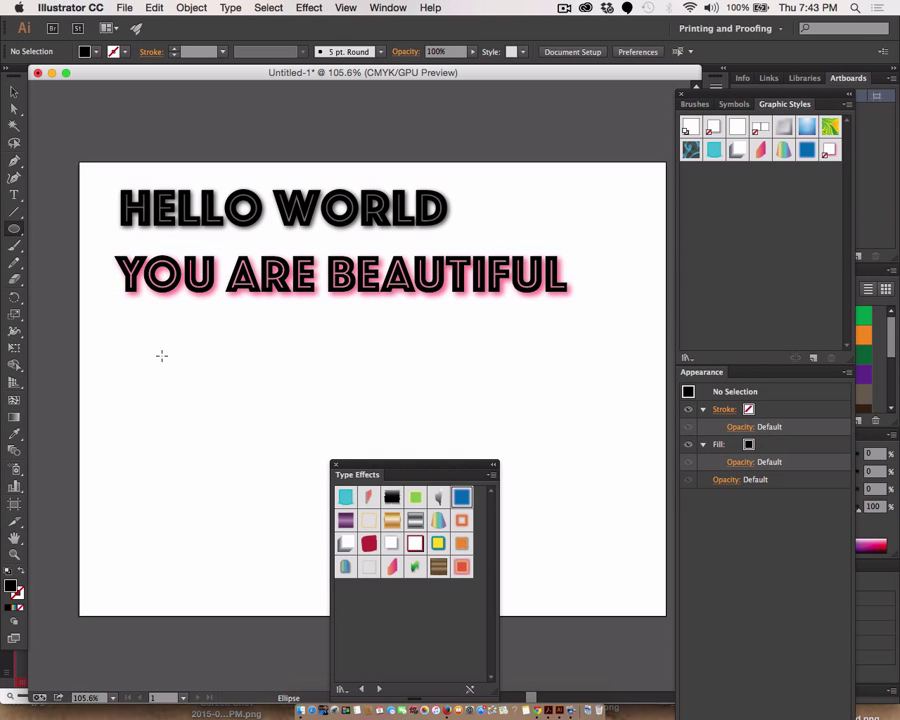
left_click_drag(142, 380, 254, 491)
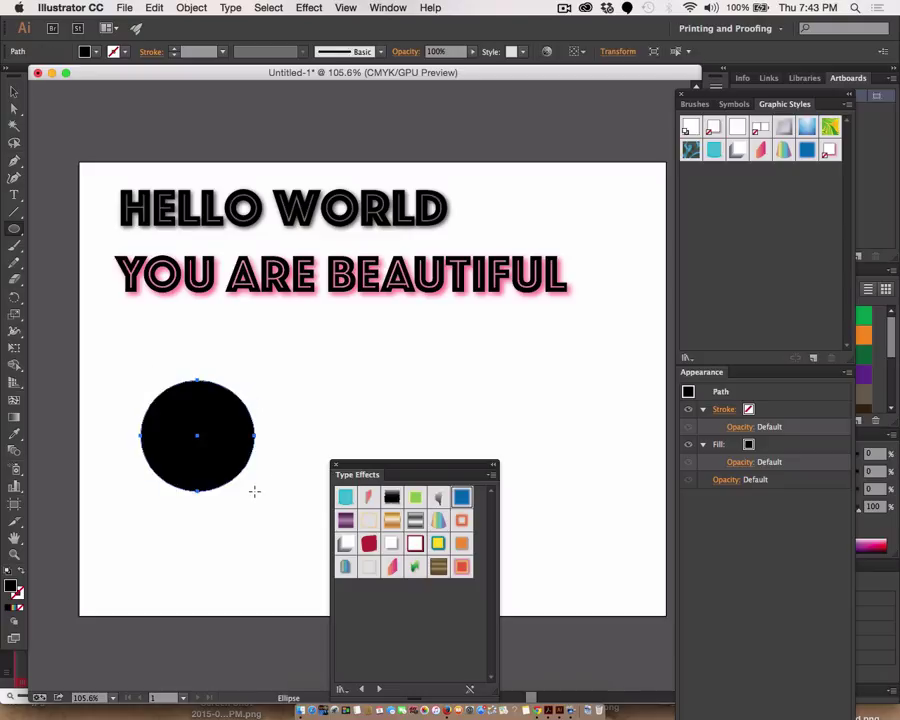
left_click(828, 151)
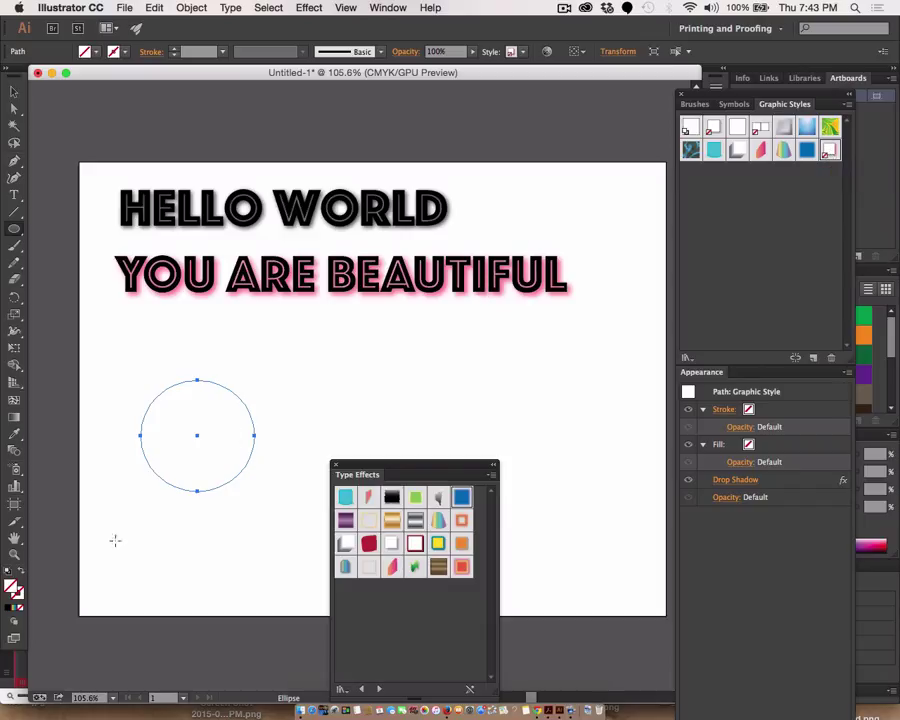
left_click(6, 612)
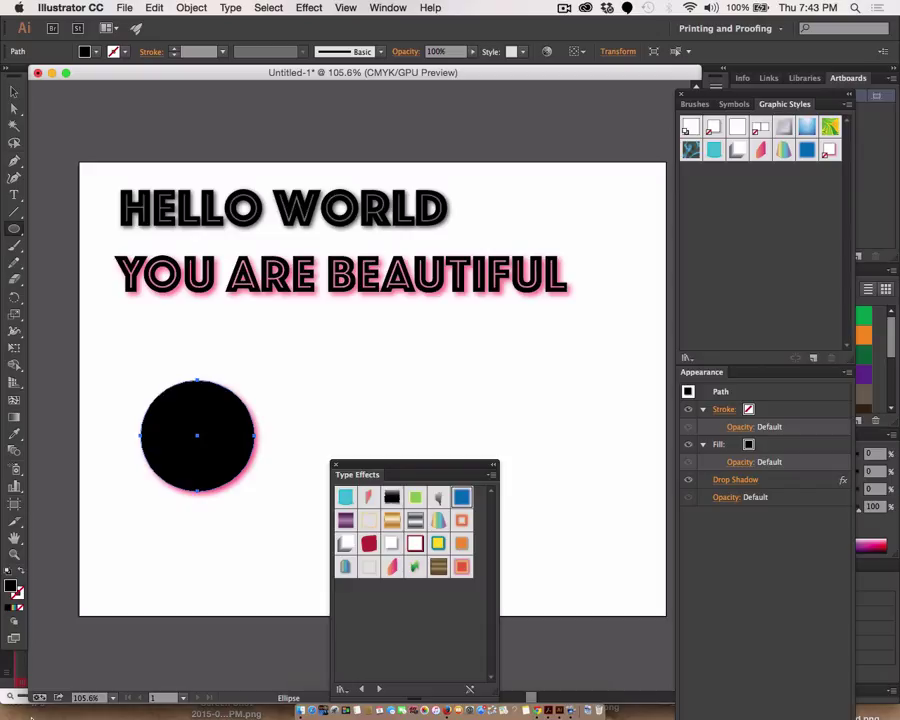
Erase nine crossing stripes through the black circle with the Eraser, then deselect it
left_click(14, 282)
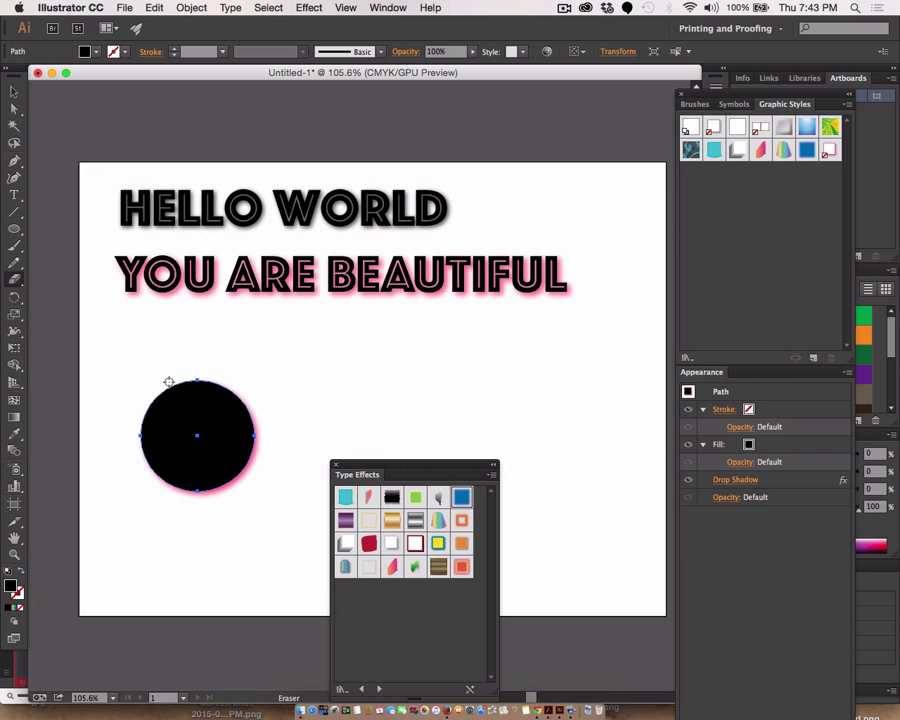
mouse_move(162, 392)
left_mouse_down()
mouse_move(219, 432)
mouse_move(258, 433)
left_mouse_up()
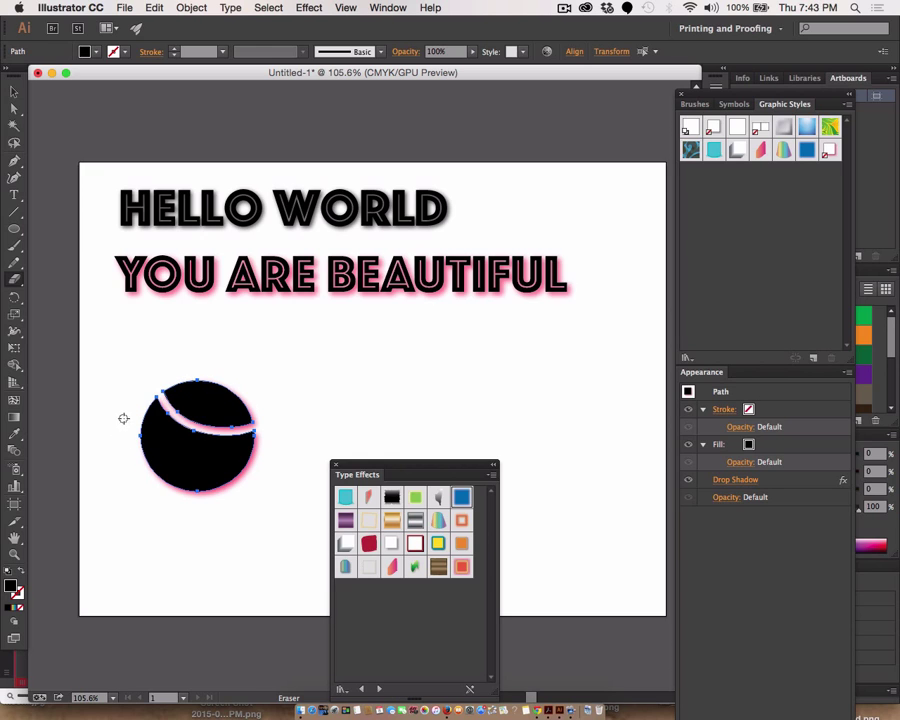
mouse_move(138, 432)
left_mouse_down()
mouse_move(209, 460)
mouse_move(269, 458)
left_mouse_up()
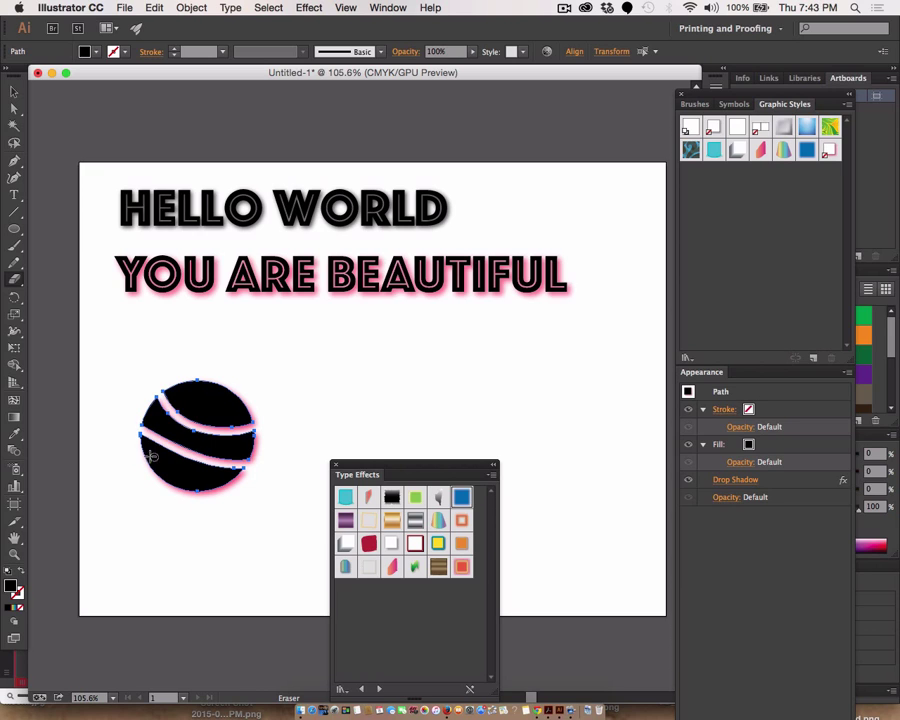
mouse_move(211, 366)
left_mouse_down()
mouse_move(196, 441)
mouse_move(170, 500)
left_mouse_up()
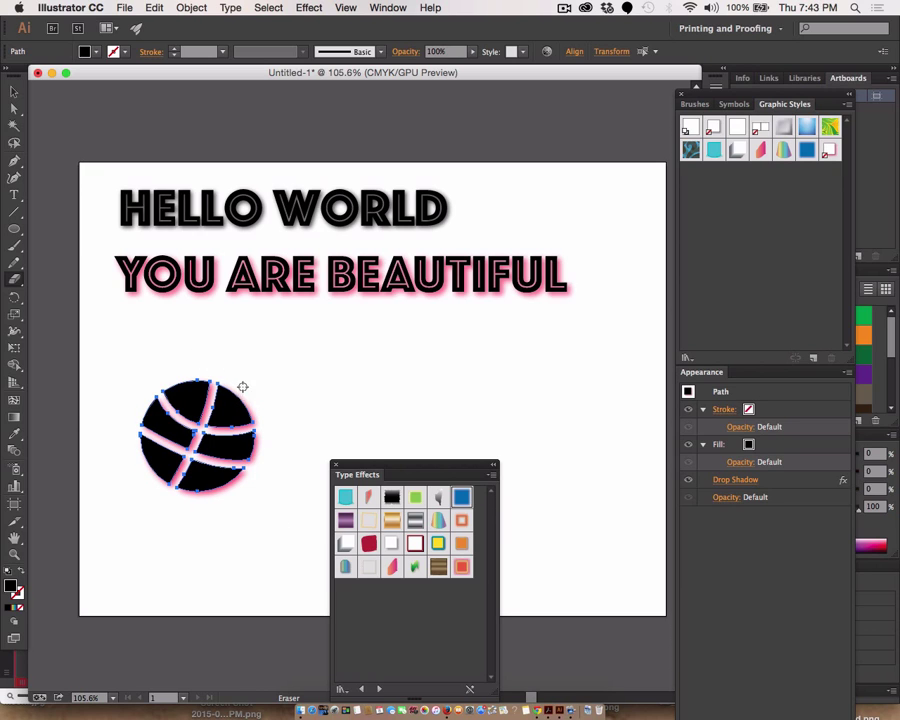
mouse_move(242, 387)
left_mouse_down()
mouse_move(240, 427)
mouse_move(201, 491)
left_mouse_up()
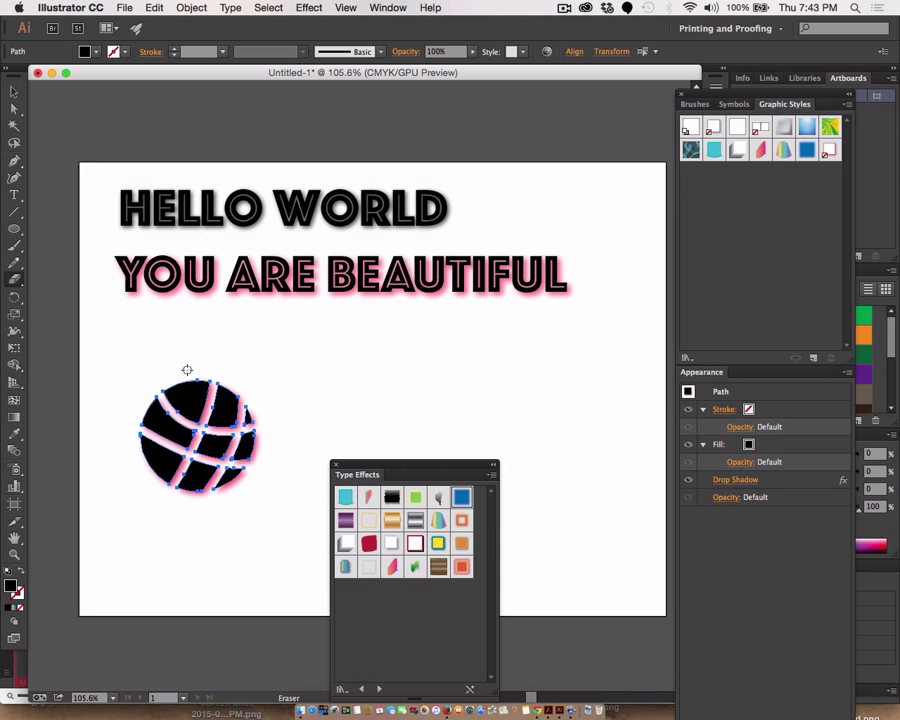
mouse_move(190, 375)
left_mouse_down()
mouse_move(184, 406)
mouse_move(145, 472)
left_mouse_up()
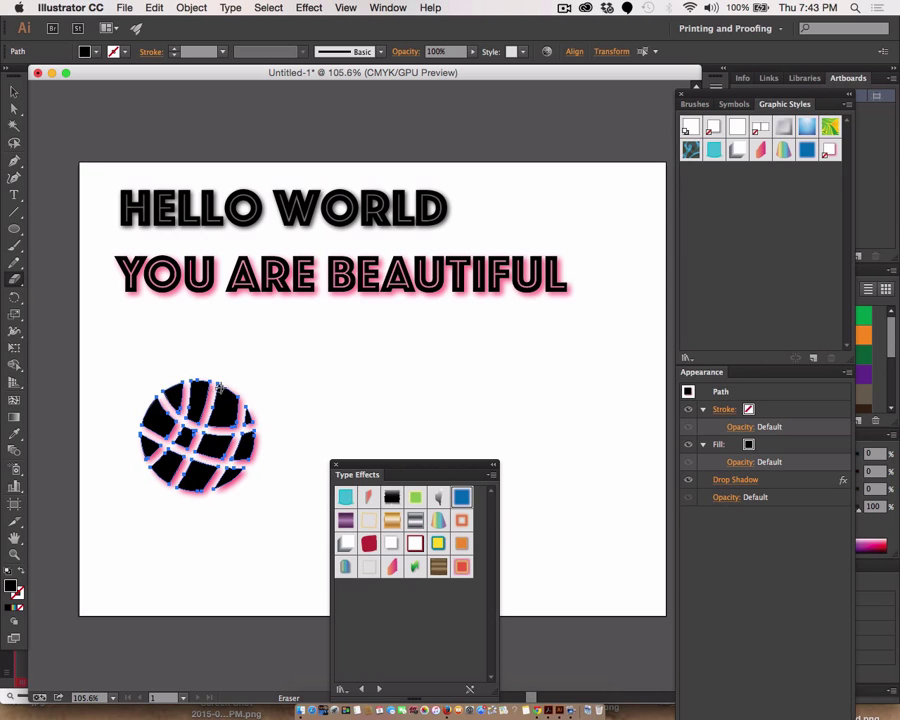
left_click_drag(222, 383, 183, 499)
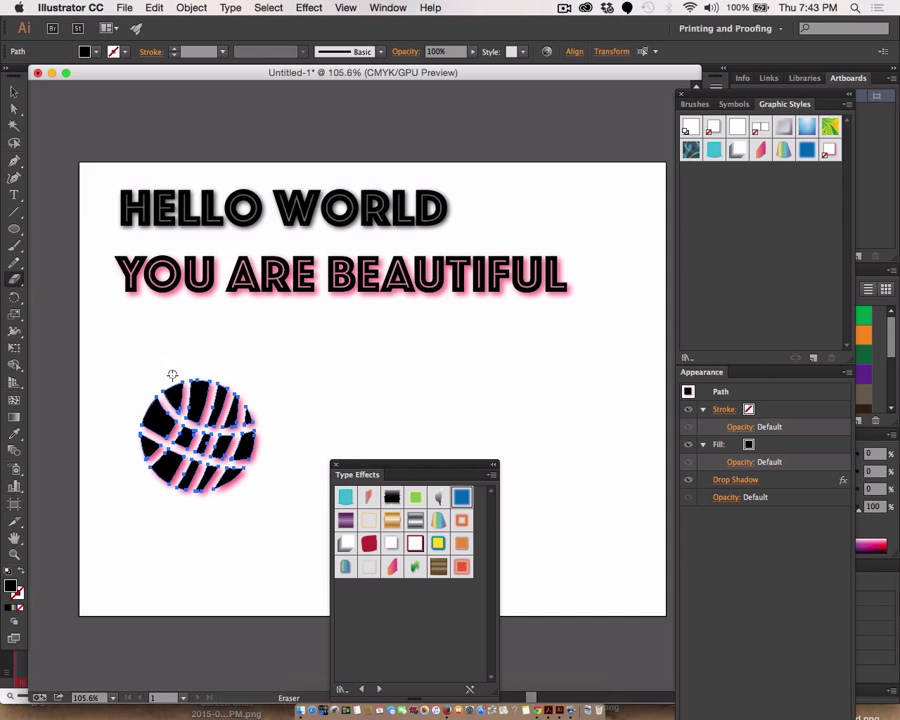
mouse_move(172, 378)
left_mouse_down()
mouse_move(41, 546)
mouse_move(124, 495)
mouse_move(175, 426)
mouse_move(145, 408)
mouse_move(272, 455)
left_mouse_up()
mouse_move(168, 375)
left_mouse_down()
mouse_move(228, 495)
mouse_move(190, 440)
mouse_move(102, 466)
left_mouse_up()
left_click_drag(167, 372, 228, 510)
left_click(14, 91)
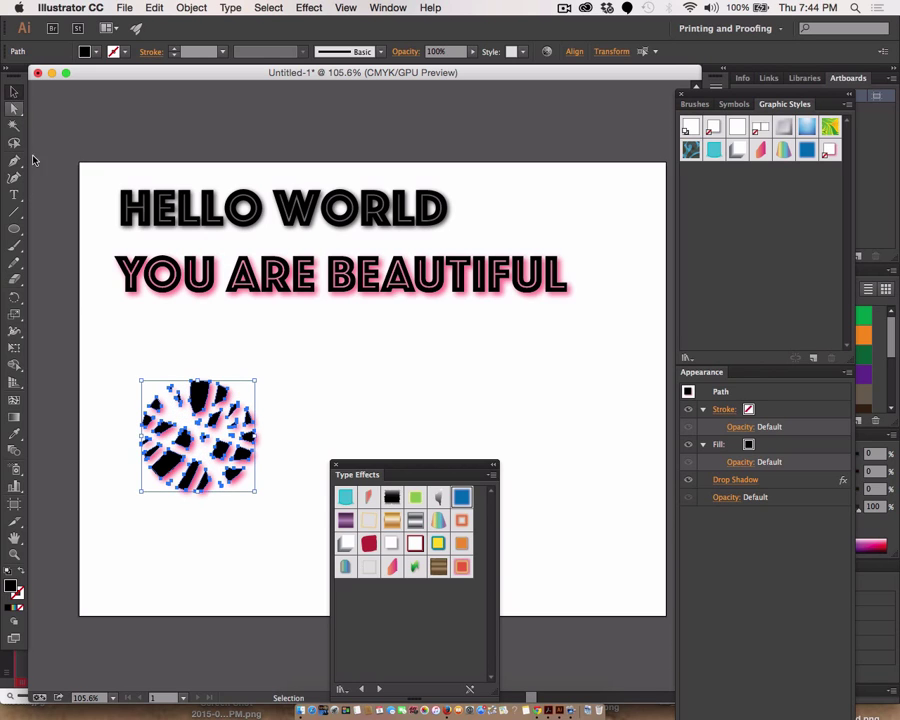
left_click(120, 378)
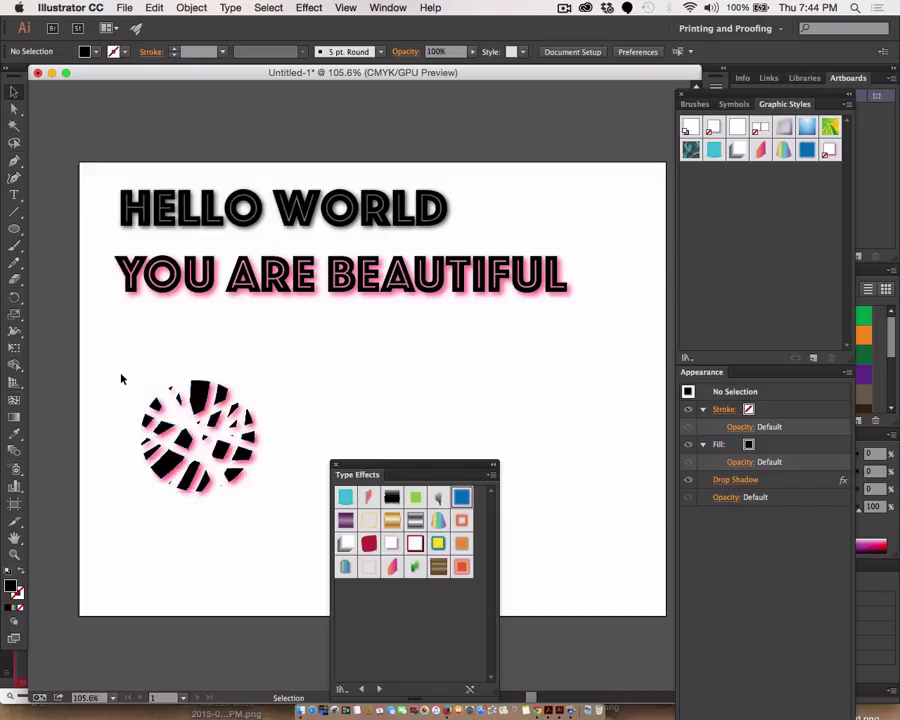
Draw a small black circle to the right of the striped ball
left_click(196, 7)
left_click(108, 134)
left_click(14, 228)
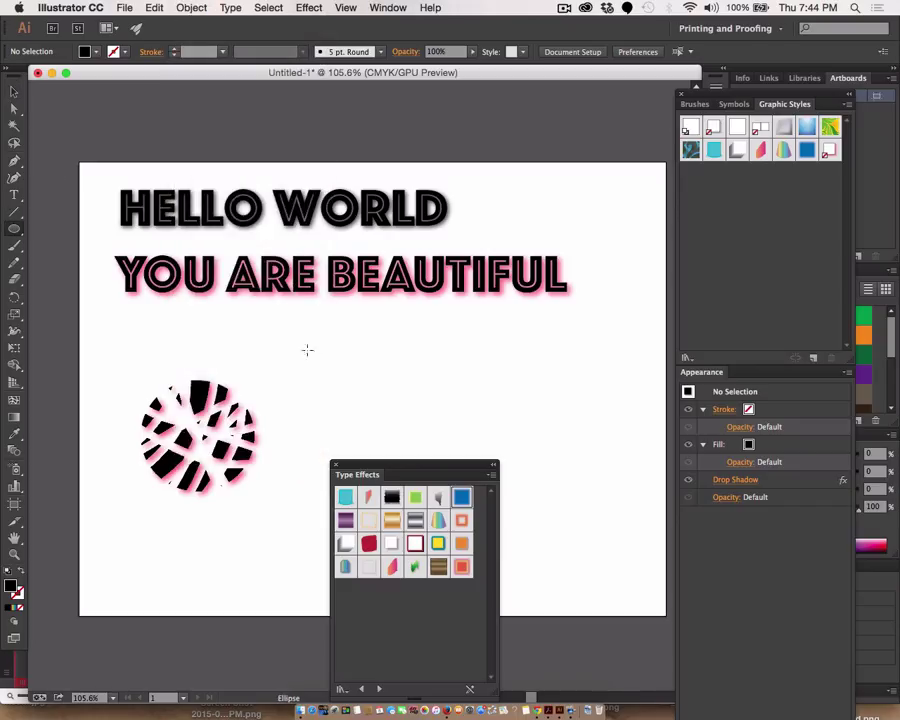
left_click_drag(307, 349, 376, 417)
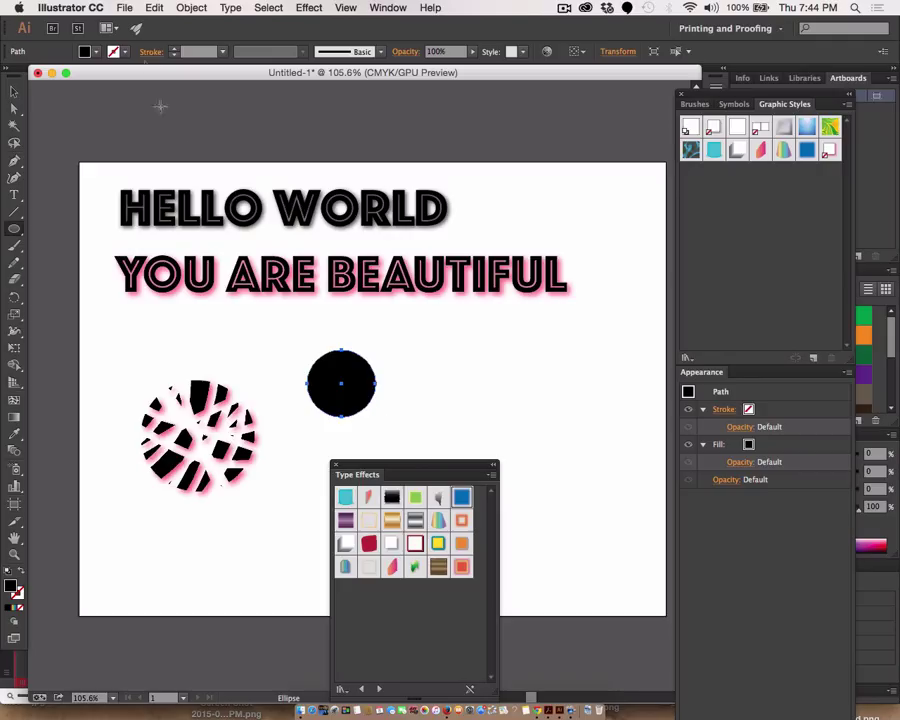
Apply a 50% horizontal Fish warp to the new circle
left_click(195, 7)
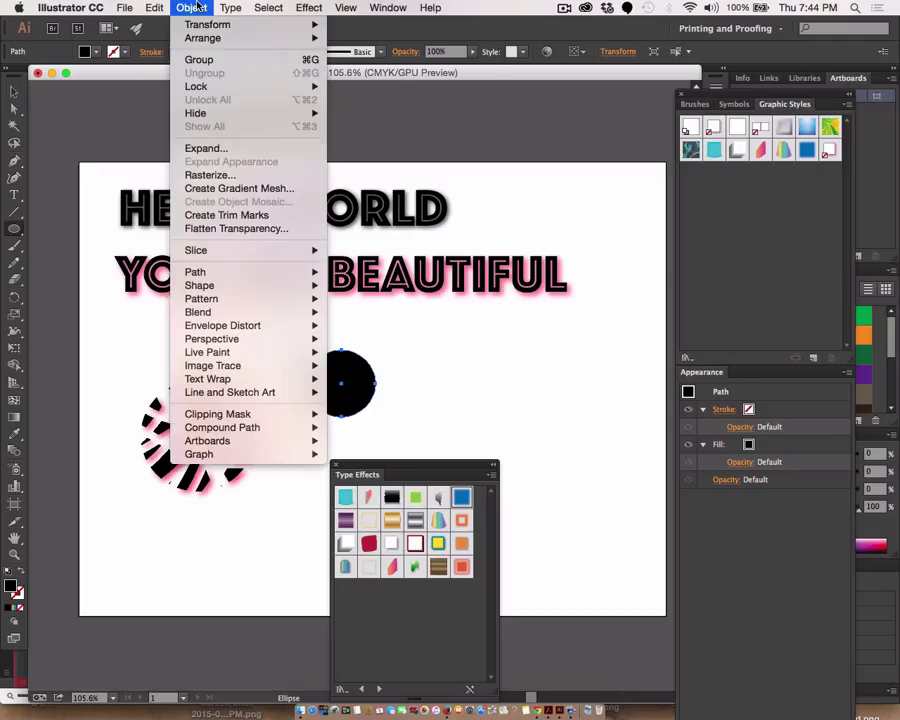
mouse_move(308, 8)
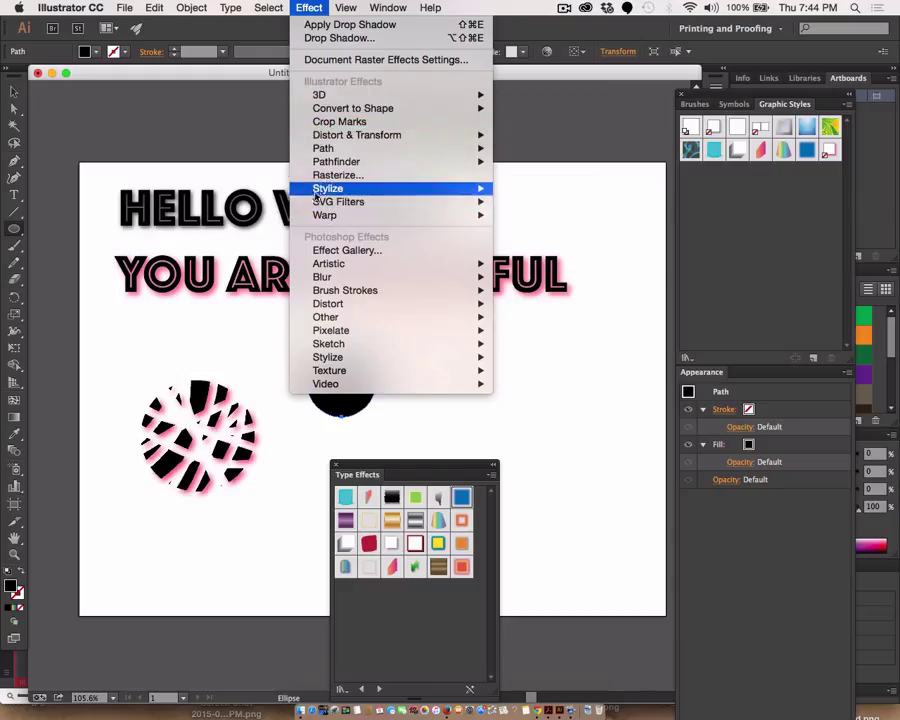
mouse_move(328, 190)
mouse_move(329, 162)
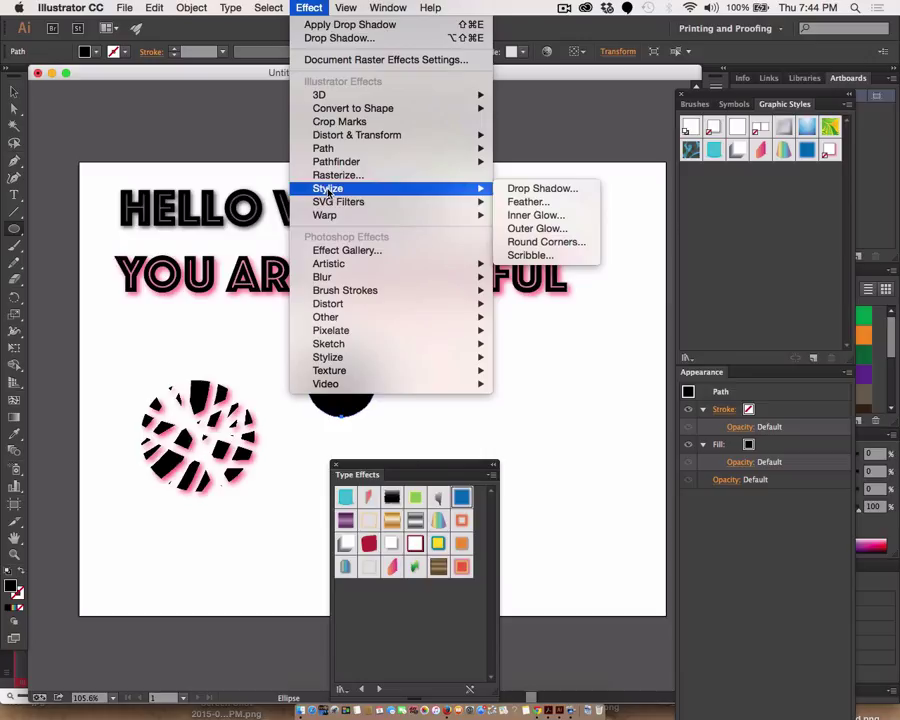
mouse_move(329, 218)
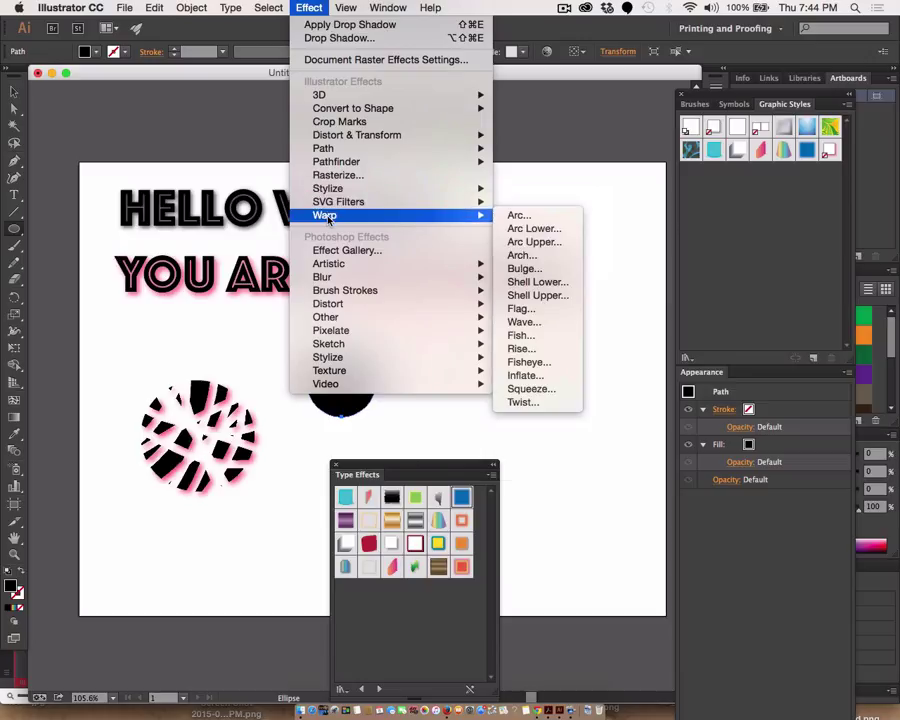
left_click(513, 338)
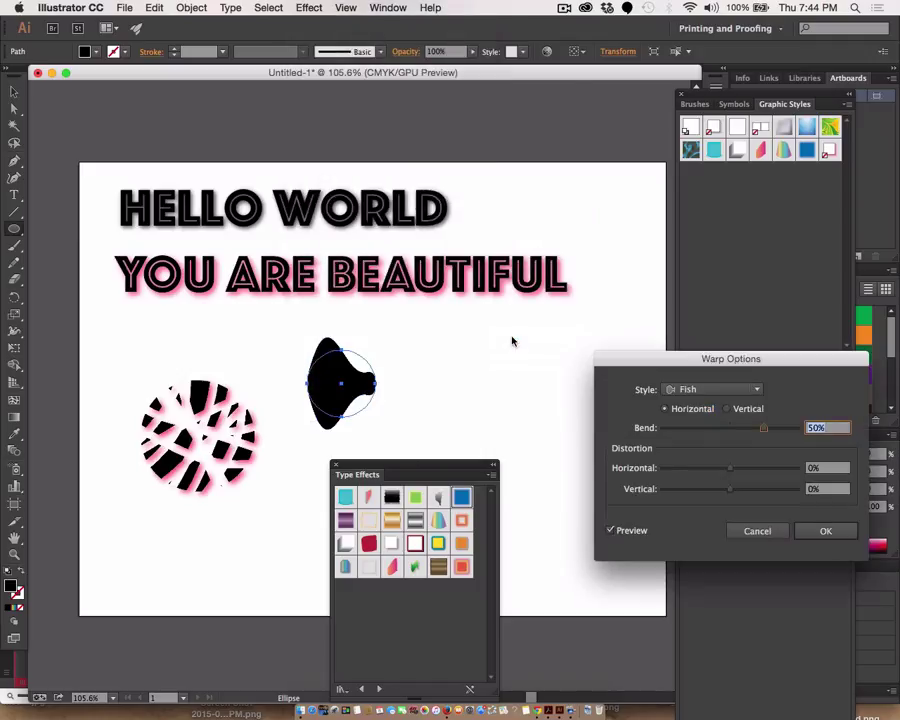
left_click(826, 532)
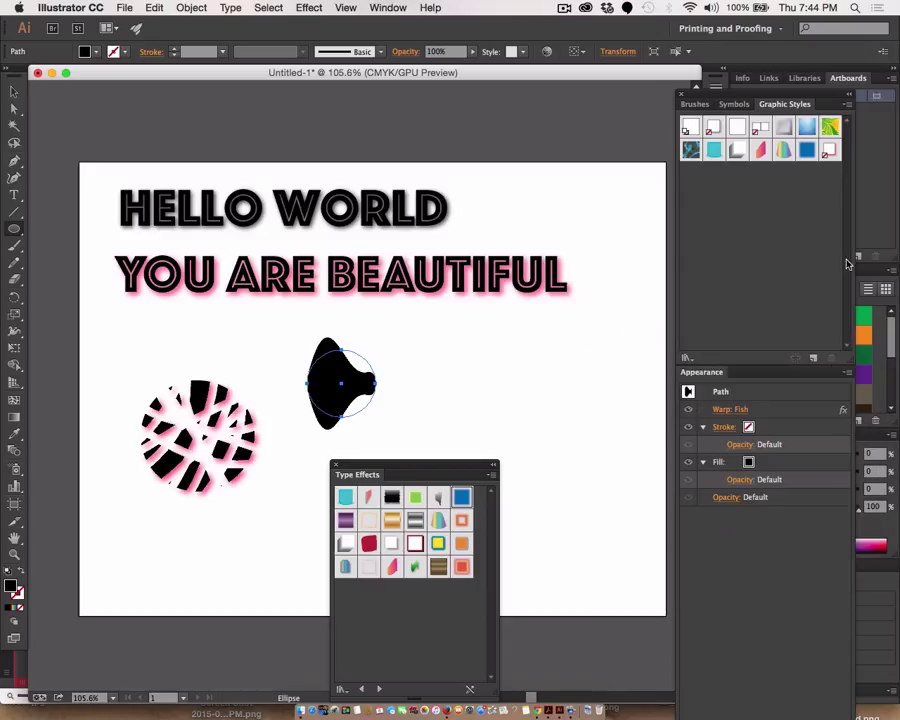
Save the fish-warped look as a new graphic style named 'Warp 1'
left_click(849, 105)
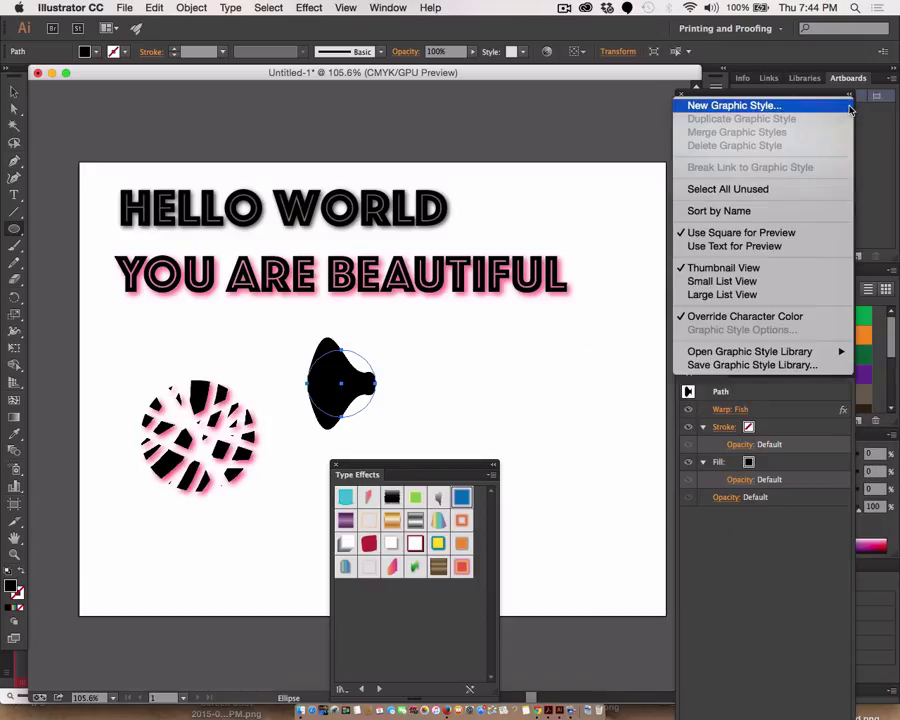
left_click(849, 106)
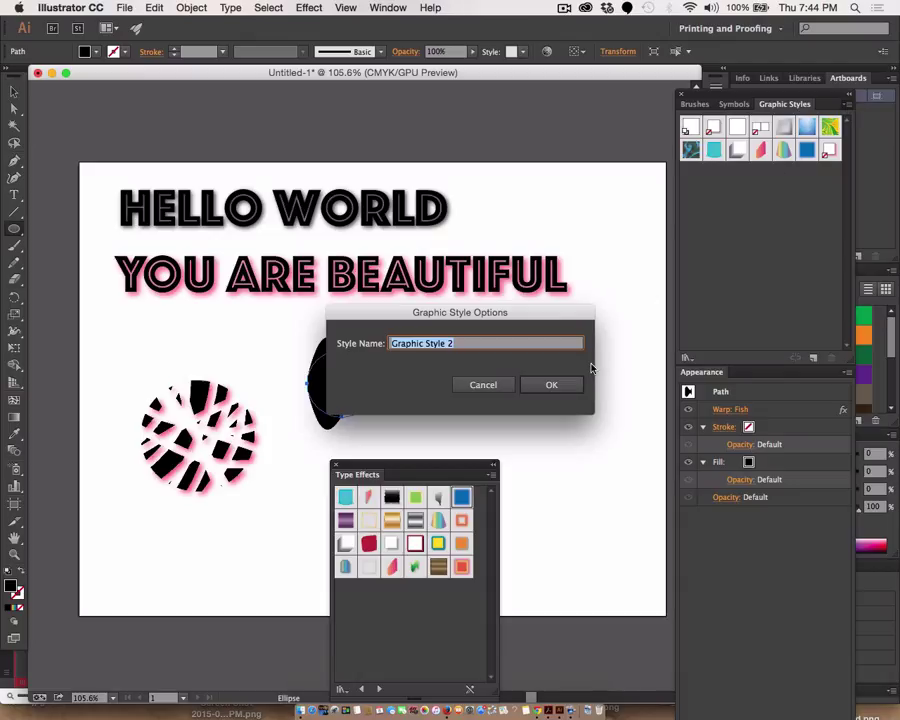
type("Warp")
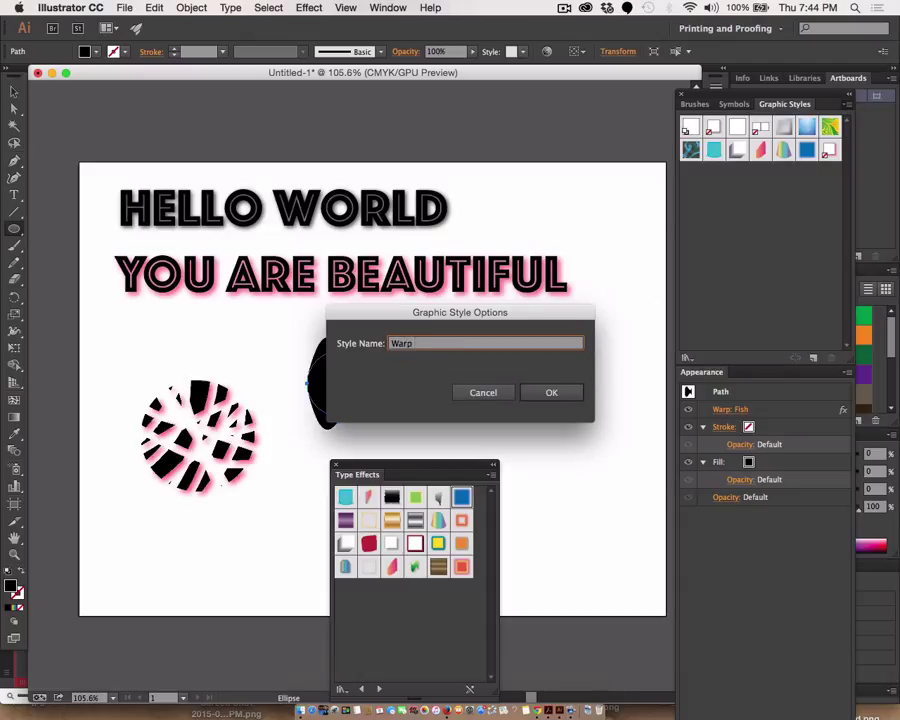
type(" 1")
left_click(555, 392)
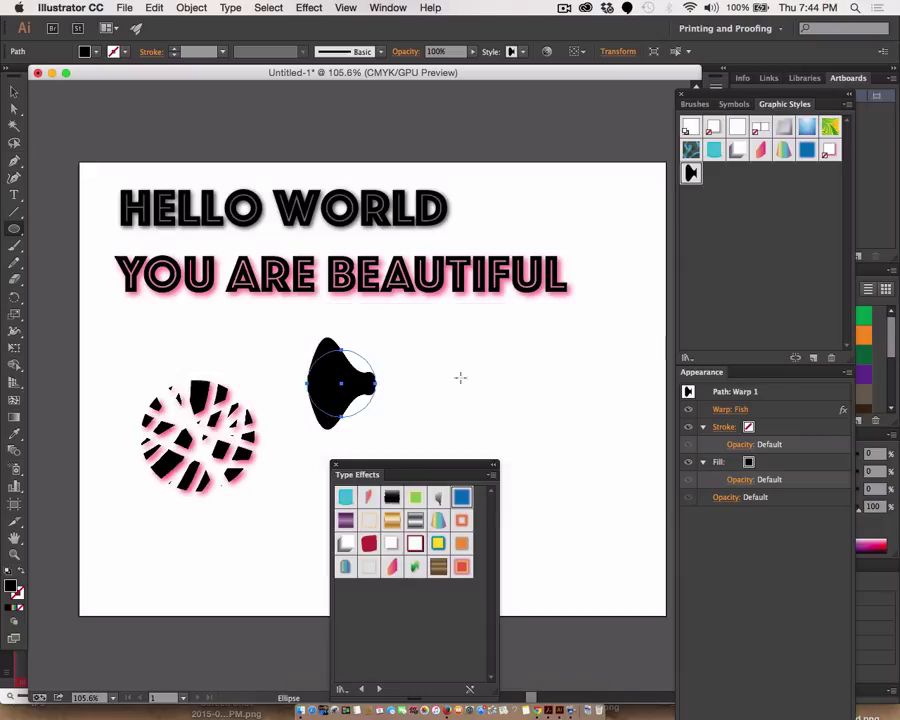
Replace the fish circle with a tall ellipse styled with Warp 1
key("Delete")
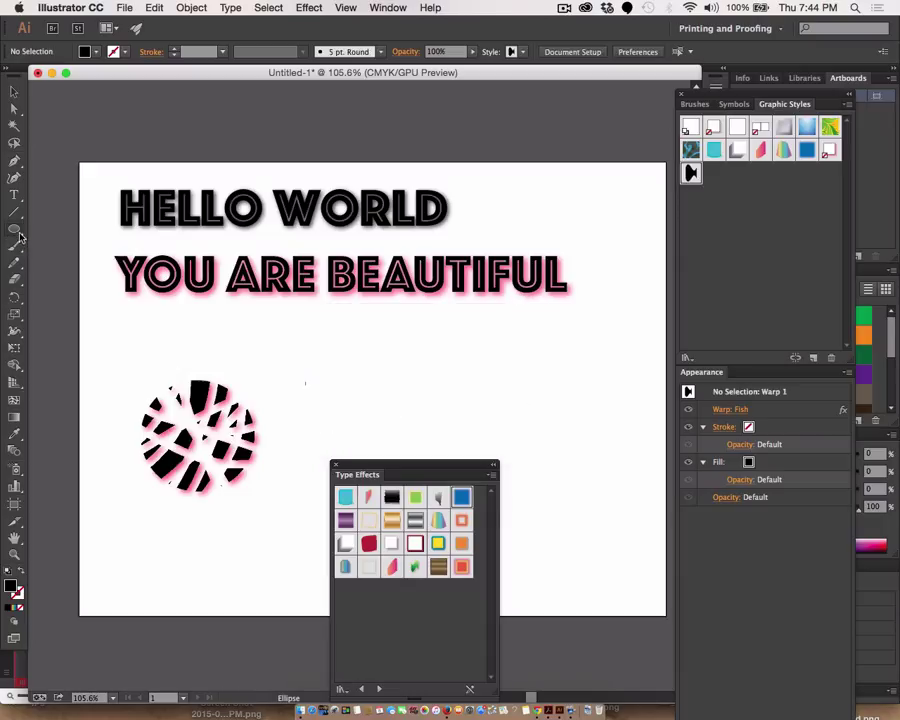
left_click_drag(336, 341, 360, 460)
left_click(691, 172)
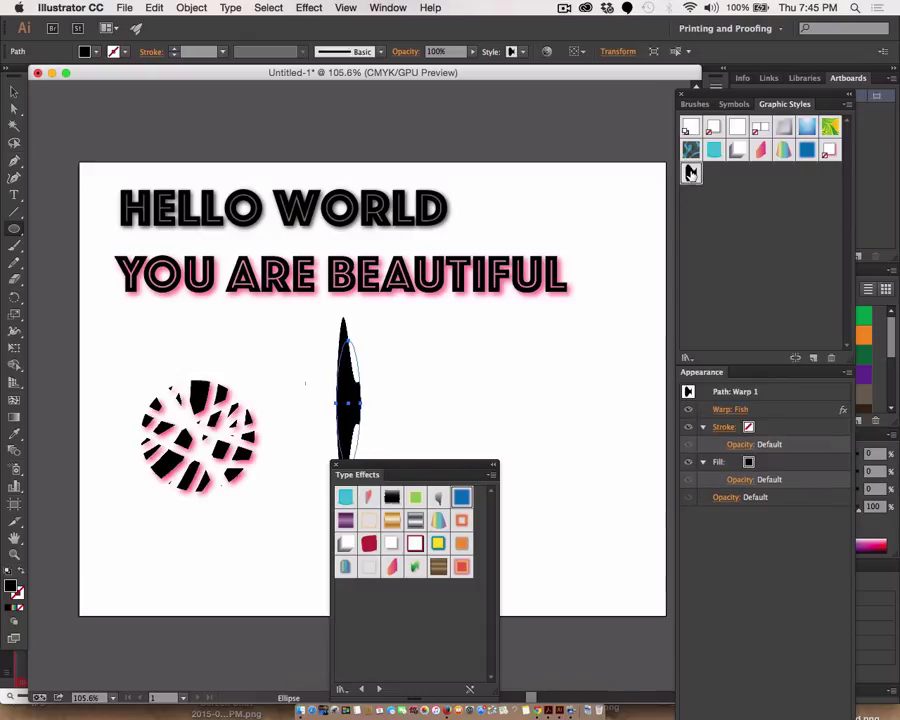